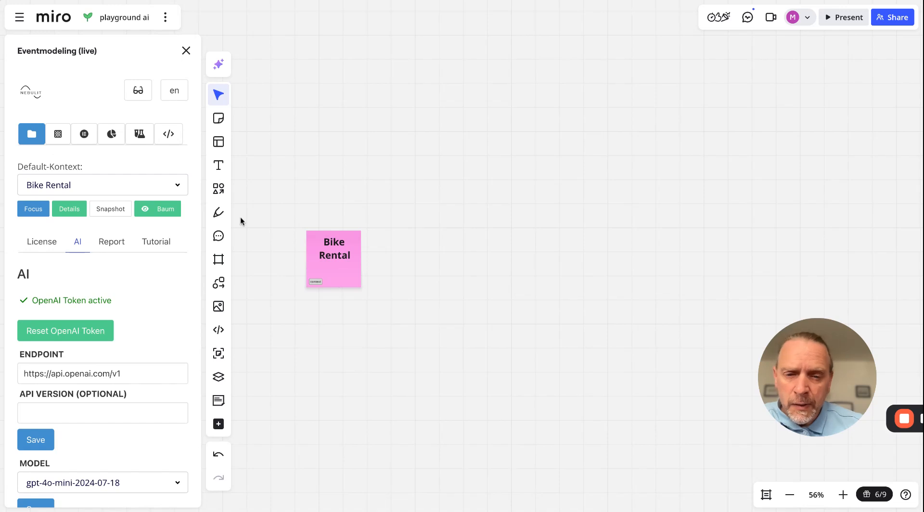
- Open the AI integration for modelling and enable the Skip fields option
click(57, 135)
click(83, 291)
scroll(93, 369, down, 1)
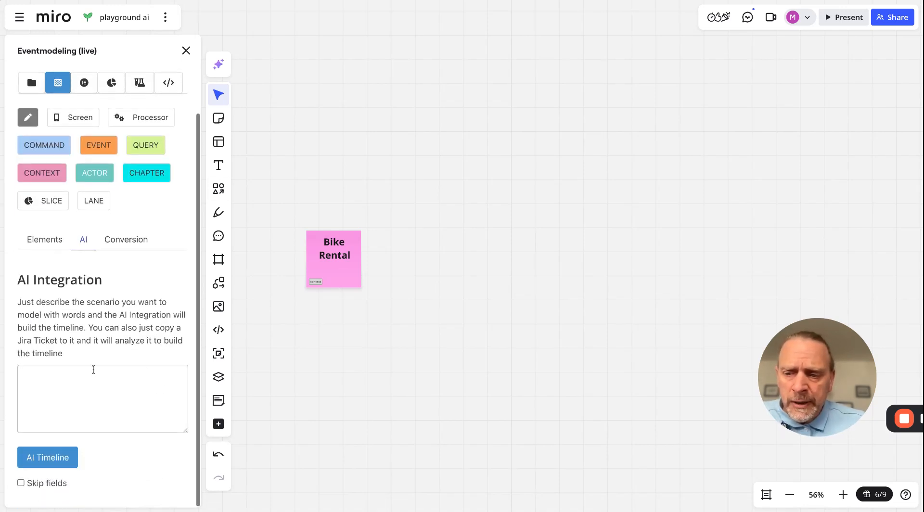
click(44, 483)
- Generate an AI timeline for a bike rental system where bikes can be added and rented, and customers can return them
click(87, 393)
text(I wan)
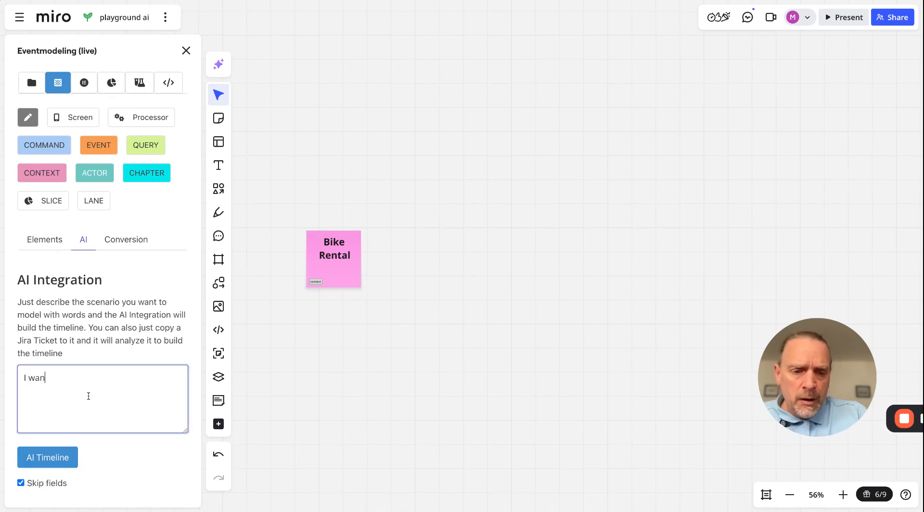
text(t ot)
key(BackSpace)
key(BackSpace)
text(to build)
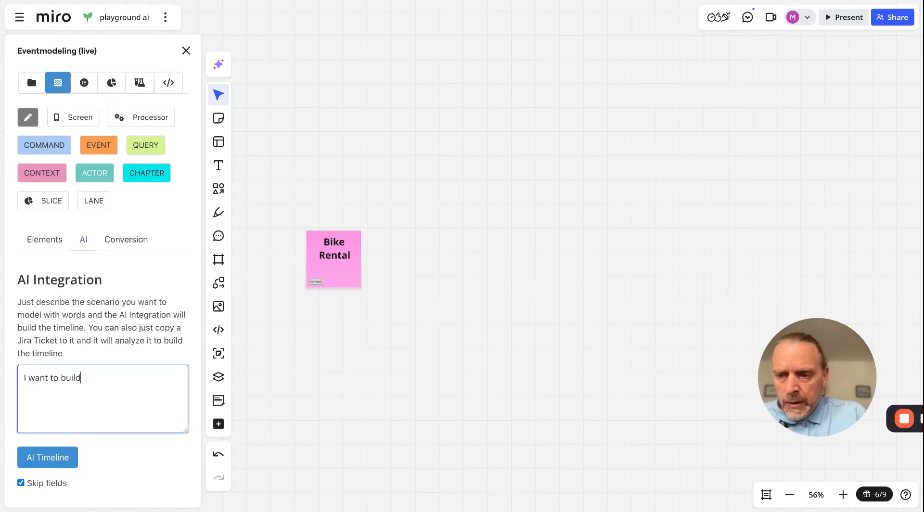
text( a bike rena)
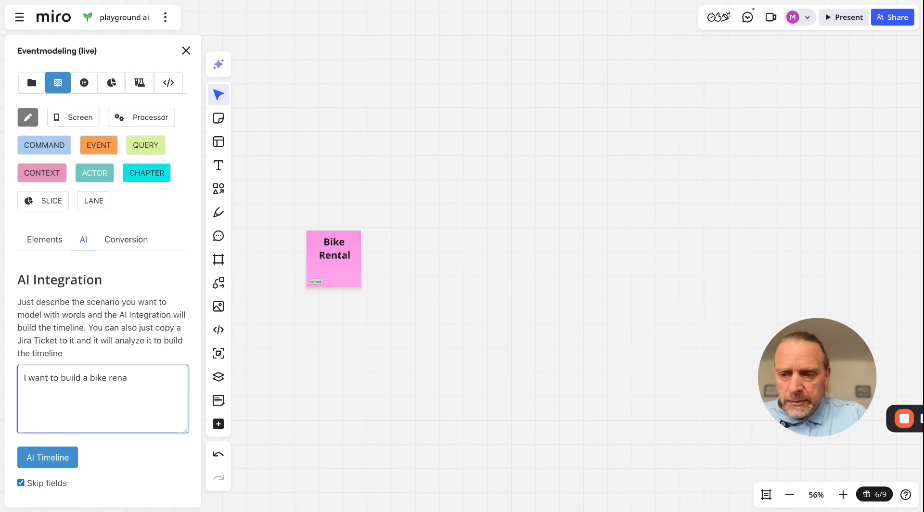
text(ta system, I)
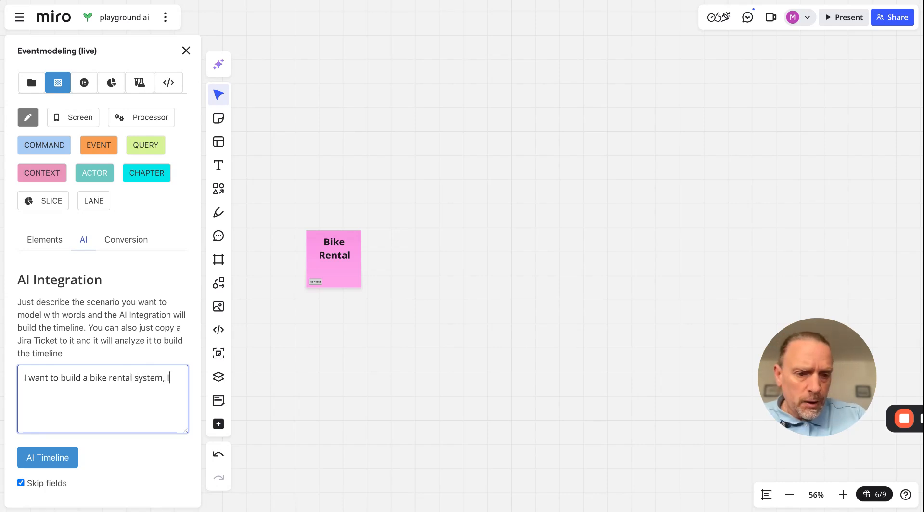
text( need to bea)
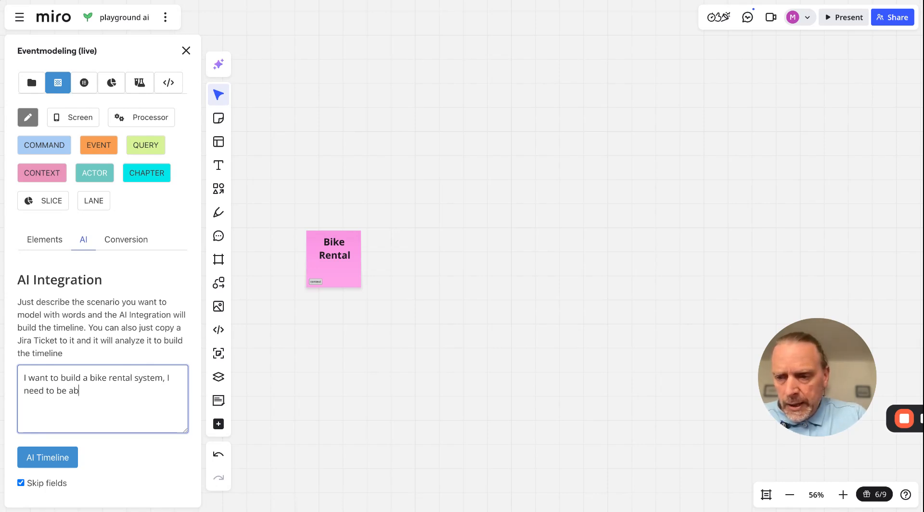
text(ble to add bikes, rent)
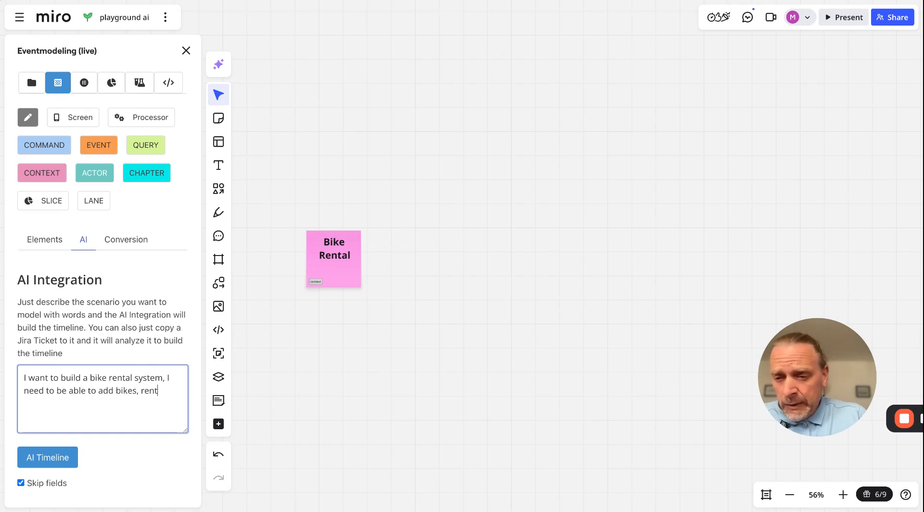
text( them, and custom)
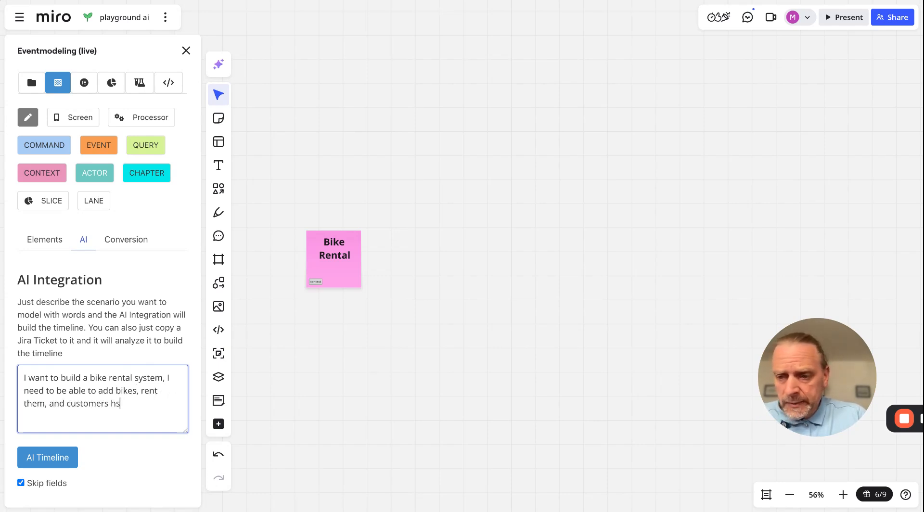
text(ers should eb)
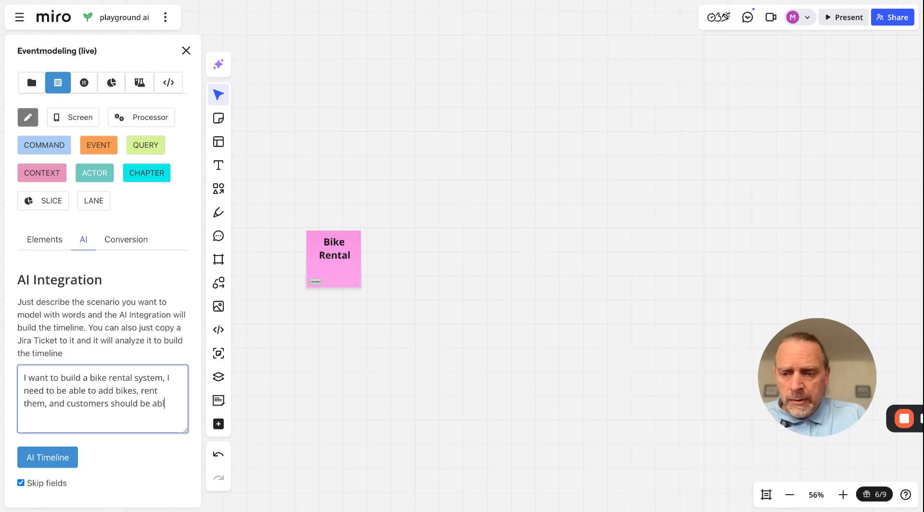
text(eturn them)
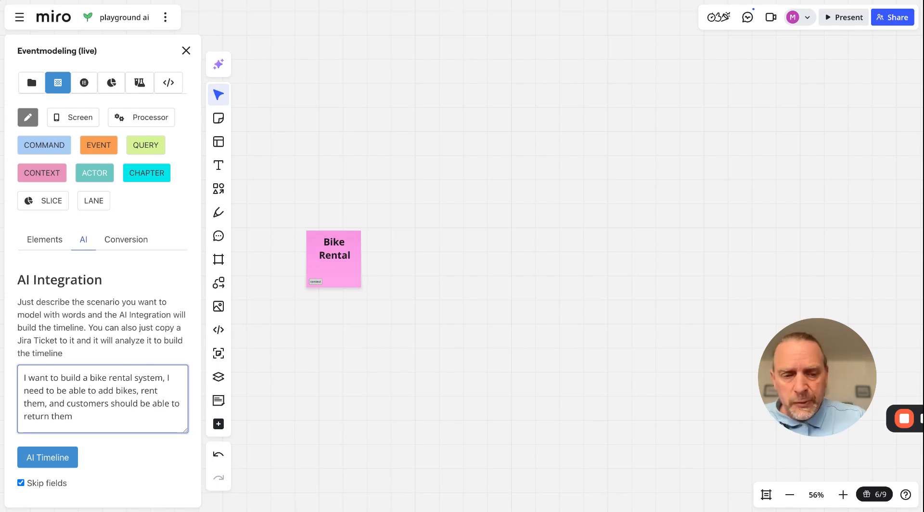
click(32, 455)
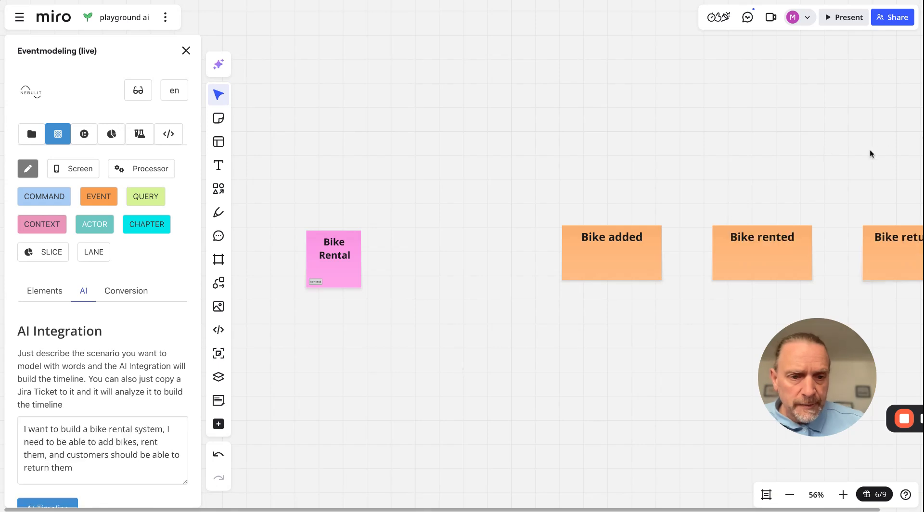
- Move the three event notes lower on the board, then shift Bike rented and Bike returned farther right of Bike added
scroll(753, 159, down, 1)
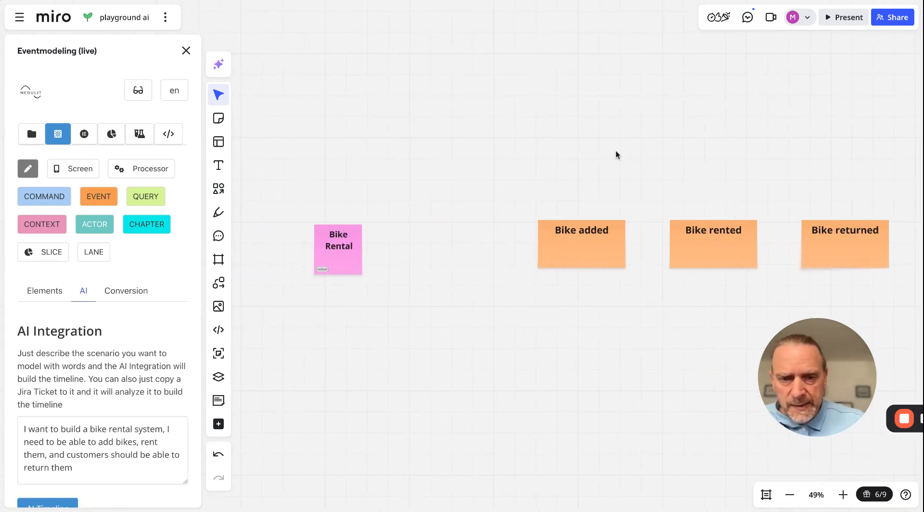
scroll(570, 139, down, 3)
drag(569, 139, 813, 253)
drag(607, 212, 655, 288)
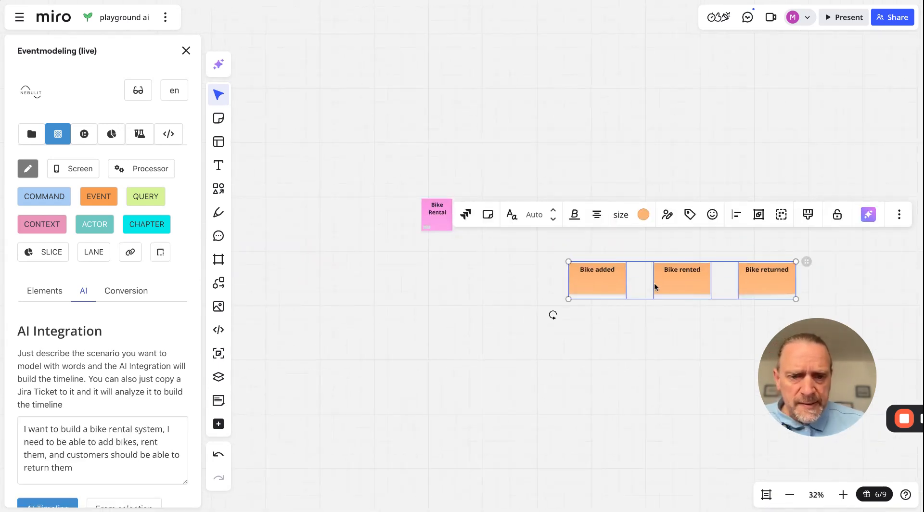
drag(672, 339, 766, 270)
drag(708, 283, 818, 283)
- Add the fields bikeId, model and price to the Bike added event
click(602, 284)
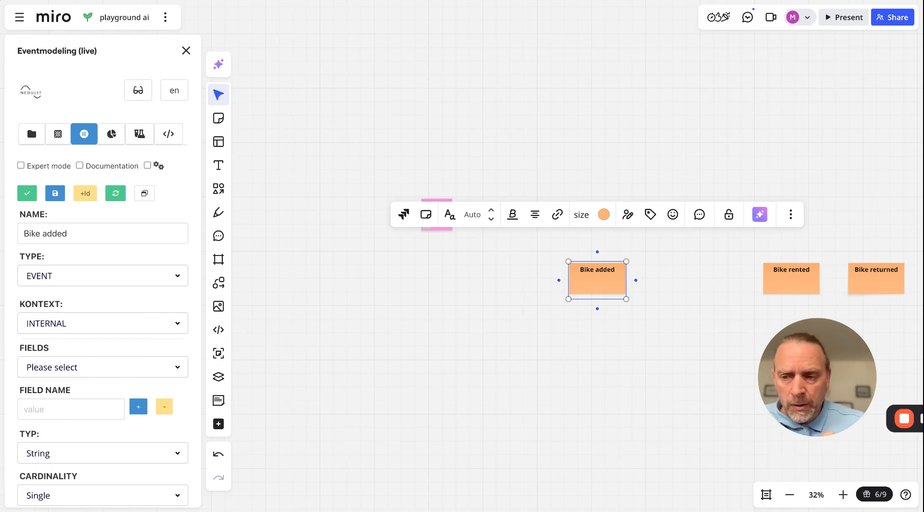
click(65, 409)
text(b)
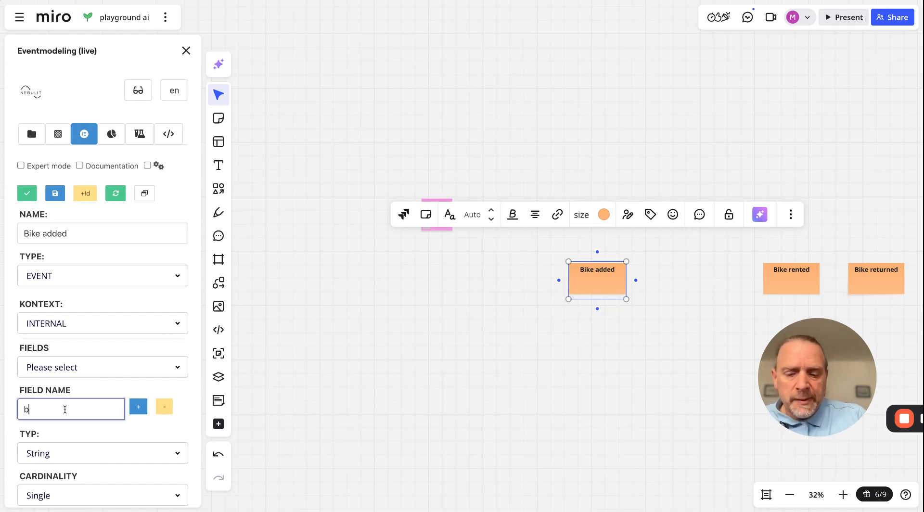
text(ikeId)
key(Return)
text(model)
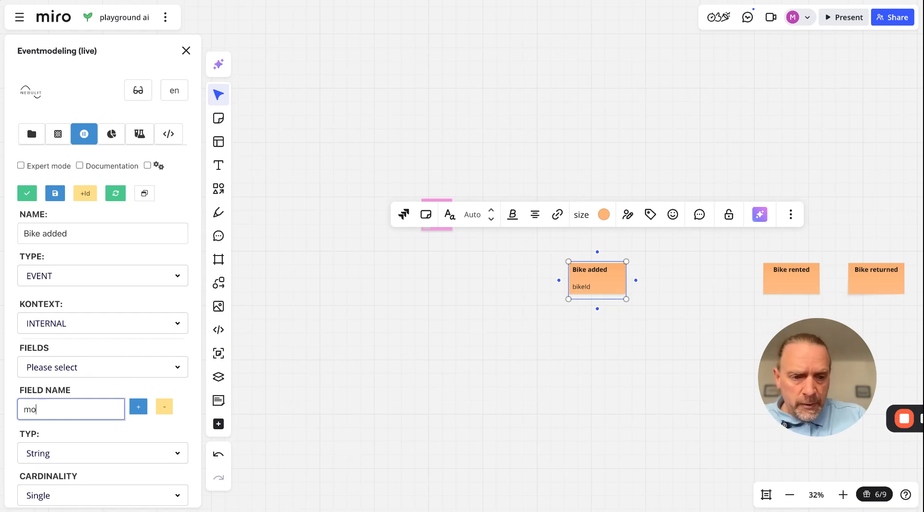
key(Return)
text(brice)
key(Return)
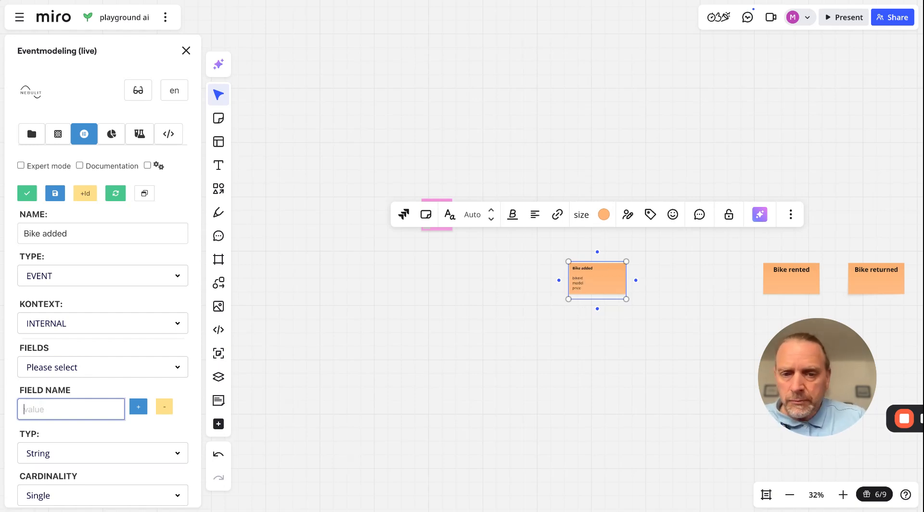
- Generate a State-Change slice from the Bike added event and move the Bike Rental context note farther away from it
click(112, 134)
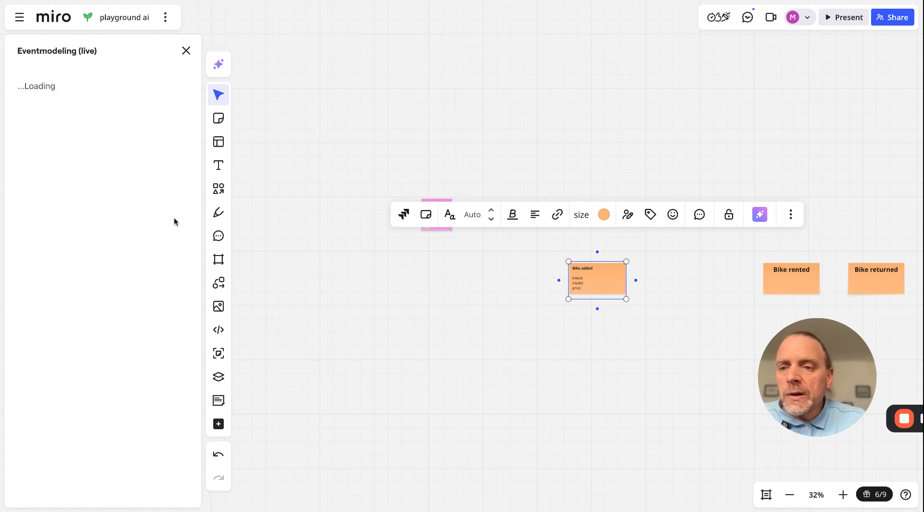
click(152, 270)
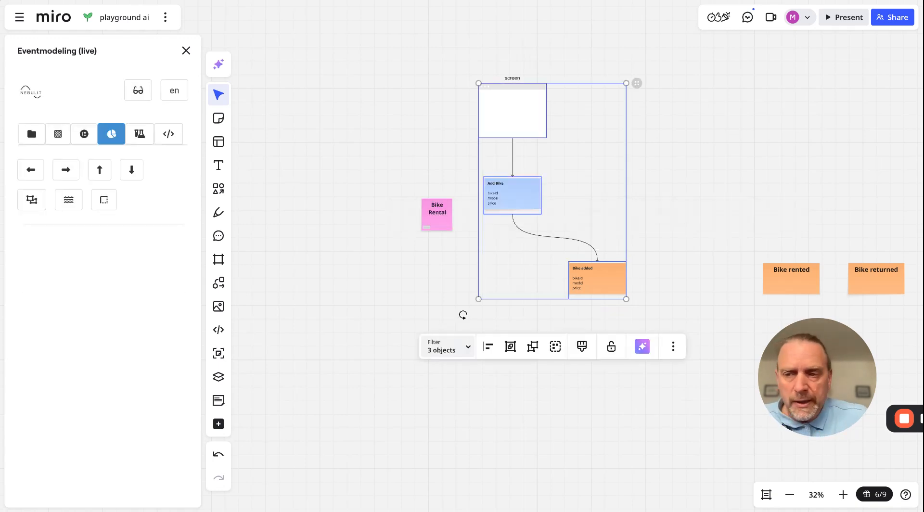
click(104, 199)
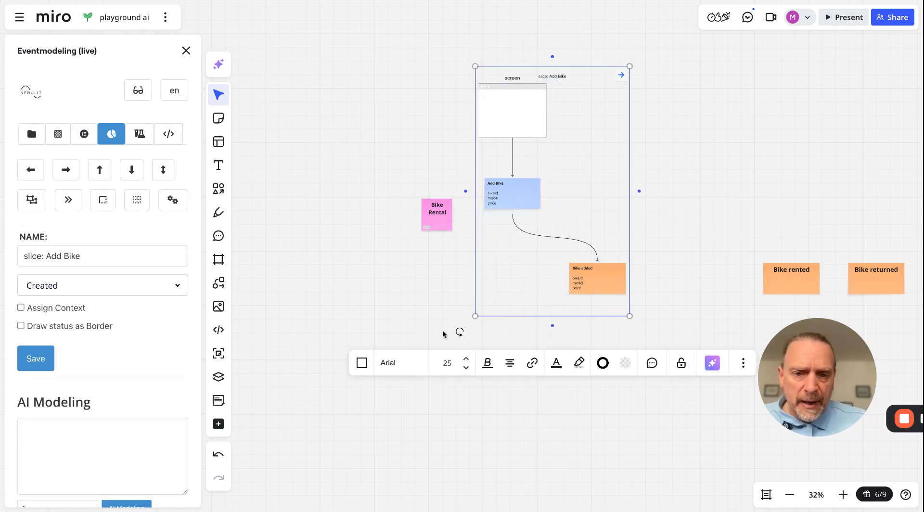
click(443, 335)
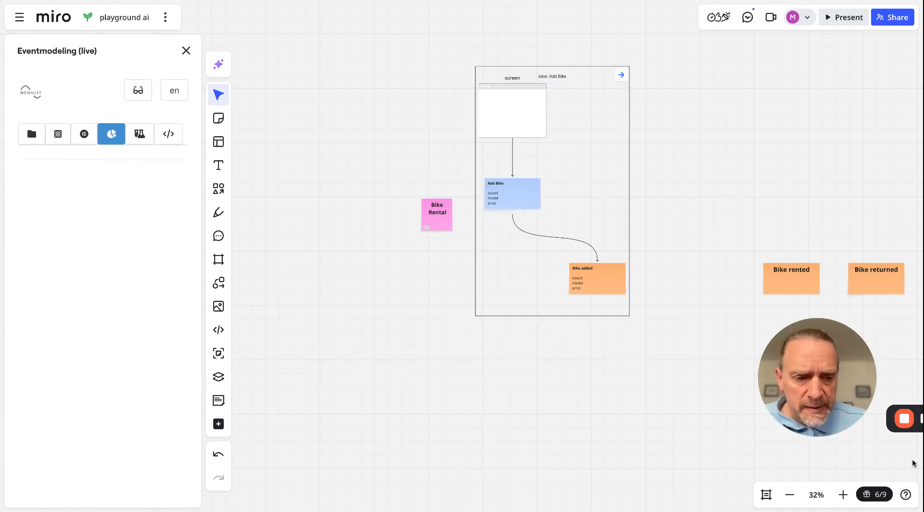
drag(440, 205, 393, 205)
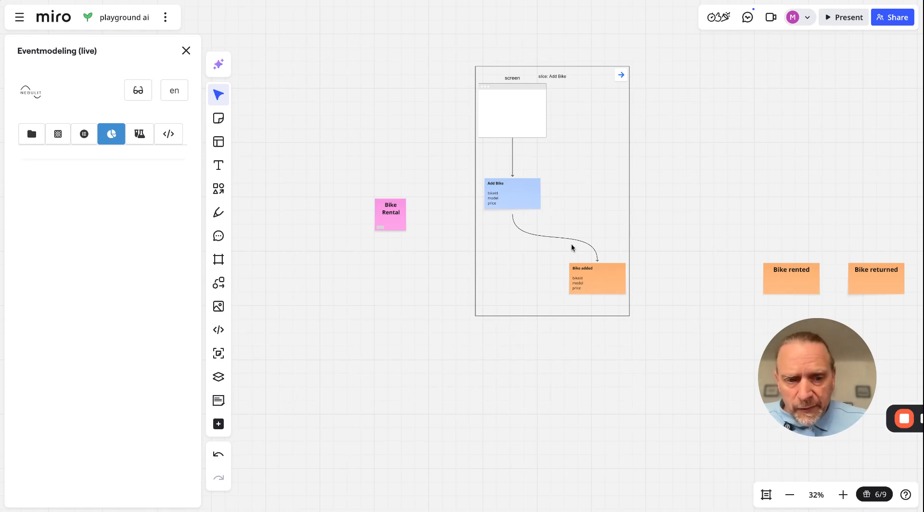
- Generate a State-View slice from the Bike added event
scroll(579, 140, right, 3)
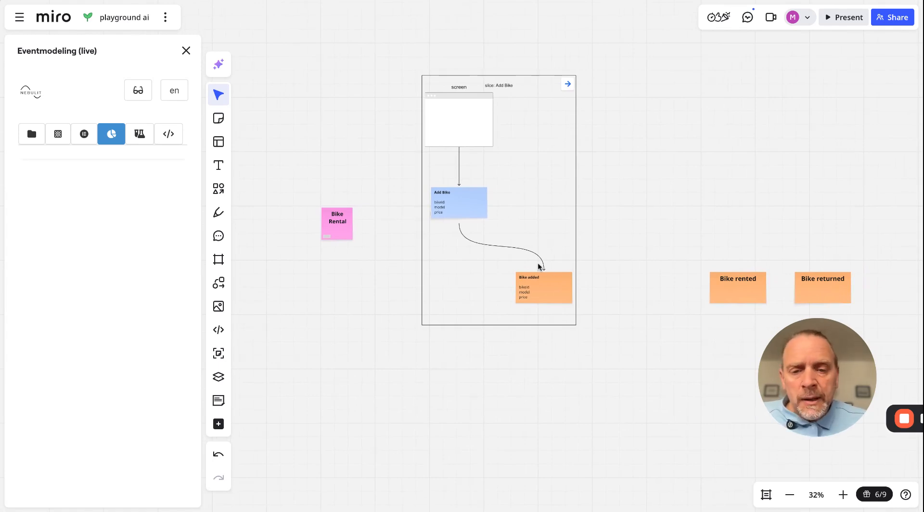
click(527, 292)
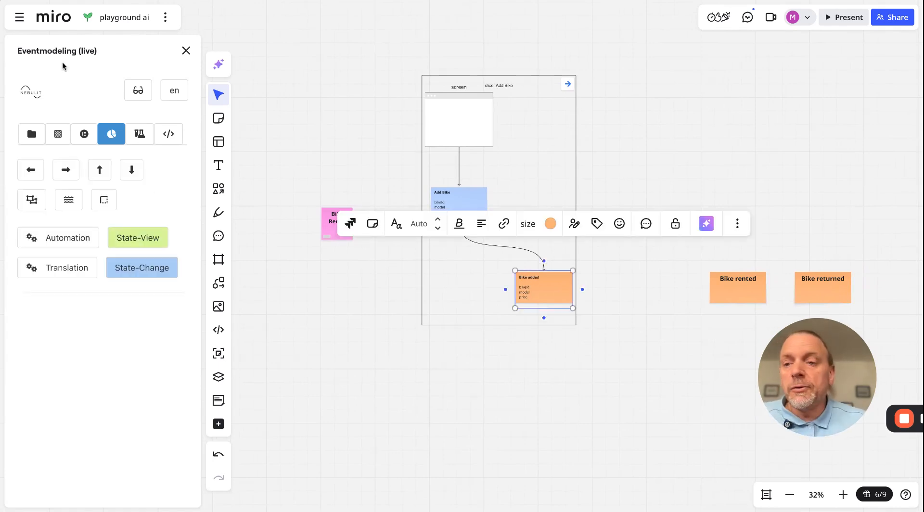
click(137, 234)
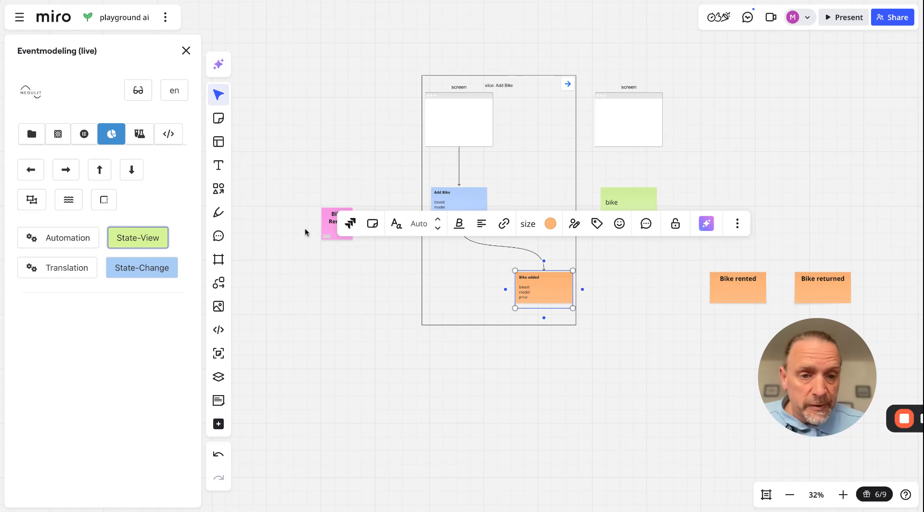
click(692, 167)
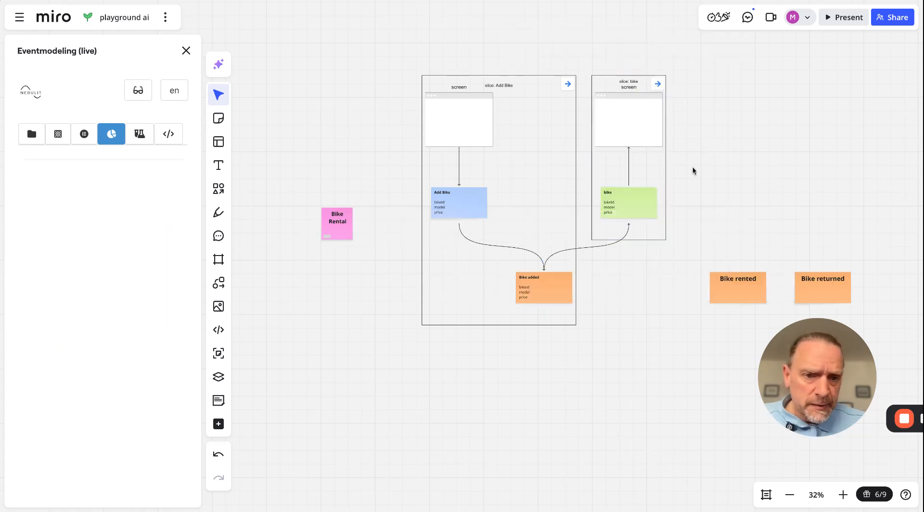
- Delete the empty screen placeholder above the green bike note in the bike slice
scroll(628, 117, up, 5)
scroll(628, 117, down, 2)
click(628, 117)
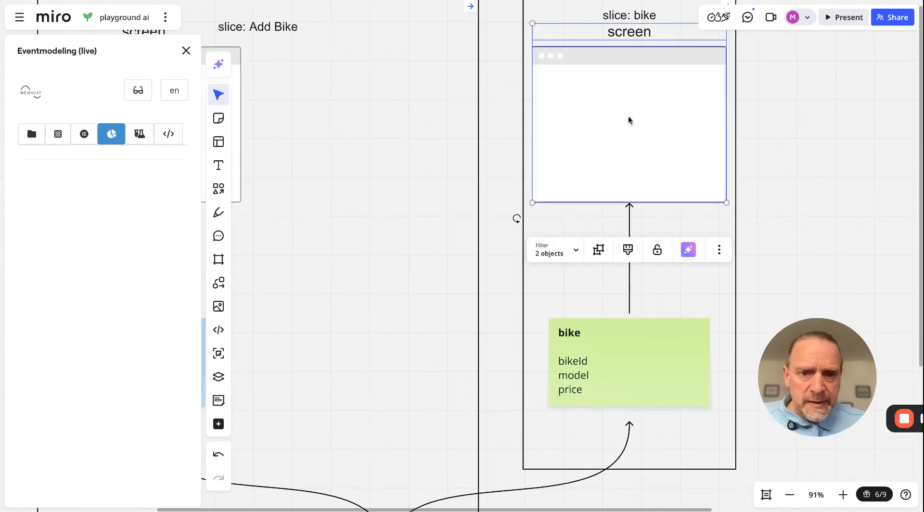
key(Delete)
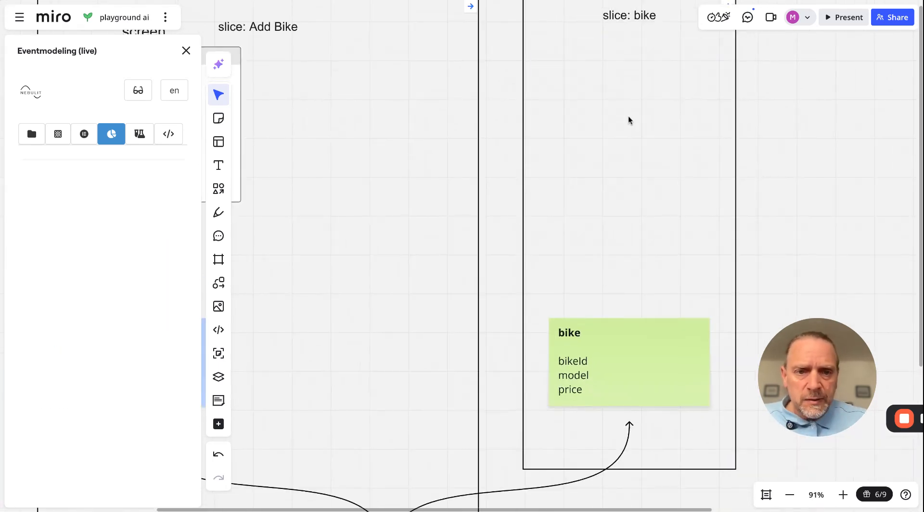
- Open the screen sketch editor and draw a large rectangle as the outer frame of the mockup
click(56, 134)
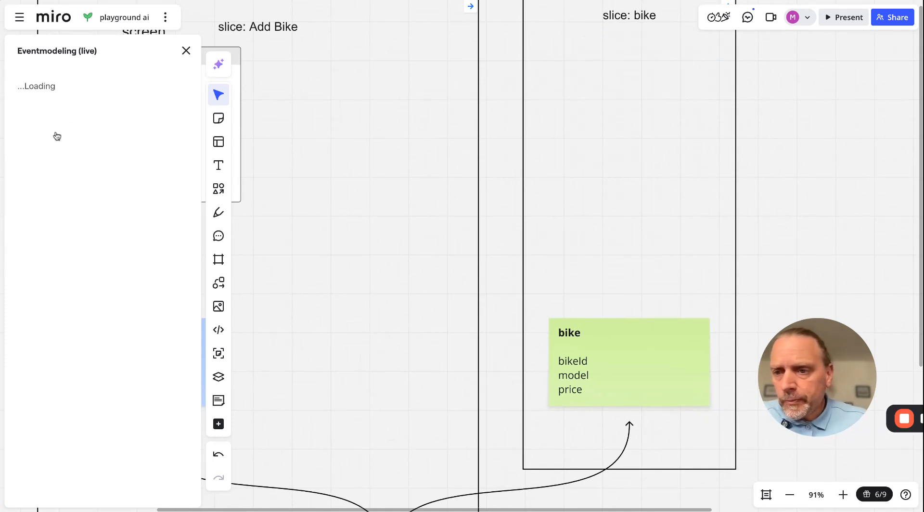
drag(123, 168, 608, 149)
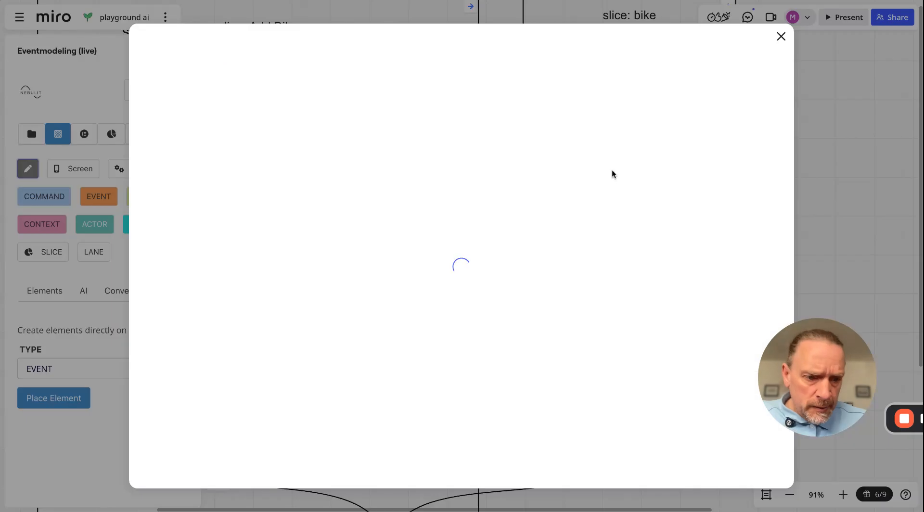
click(541, 437)
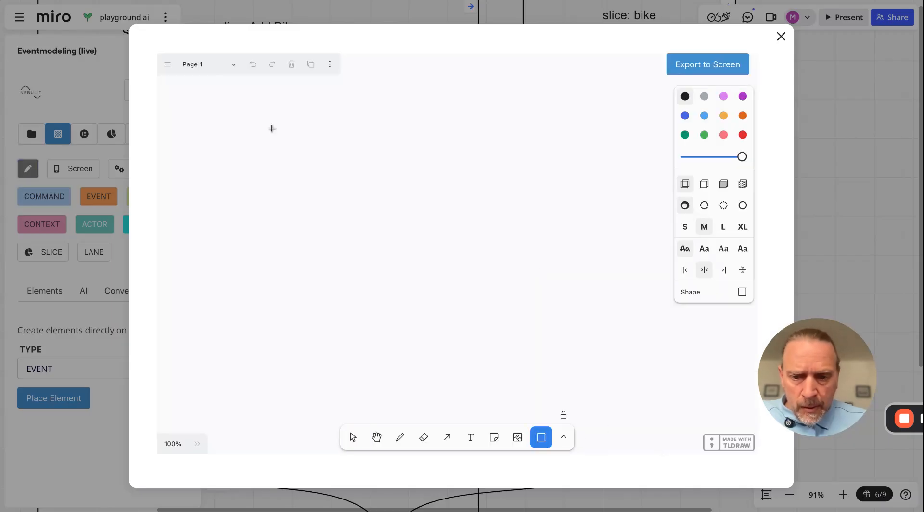
click(229, 138)
drag(229, 137, 583, 381)
- Draw a small rectangle in the frame's upper left area and label it "Bike 1"
click(541, 437)
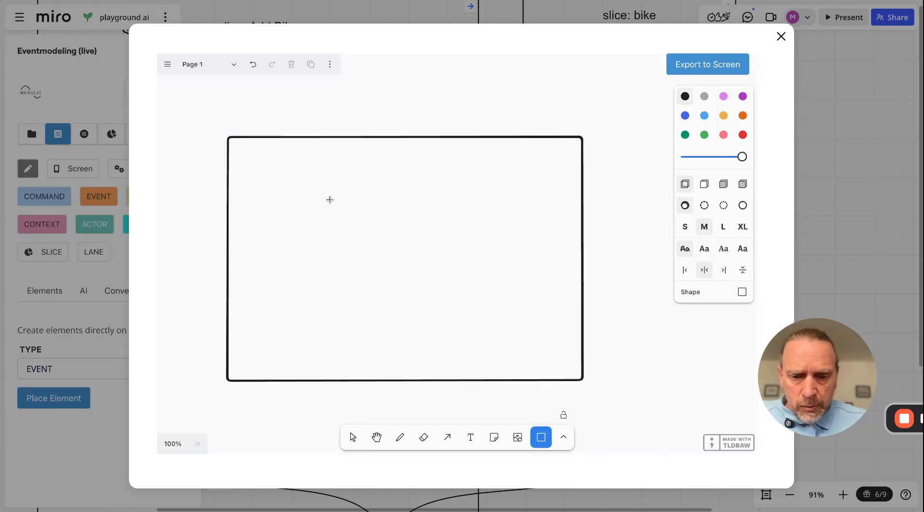
drag(269, 180, 388, 244)
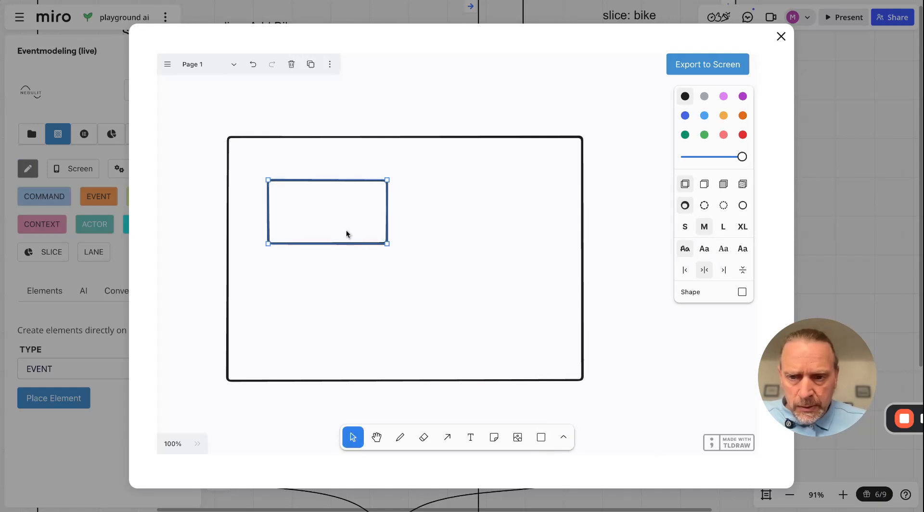
double_click(320, 212)
text(Bike 1)
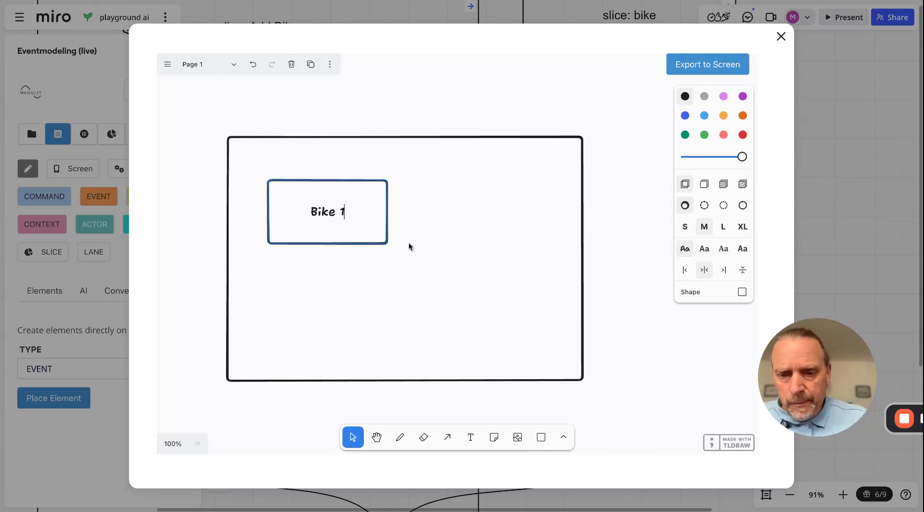
click(409, 246)
- Draw a second small rectangle beside the Bike 1 box and label it "Bike 2"
click(541, 437)
drag(413, 184, 548, 244)
double_click(506, 237)
text(Bike 2)
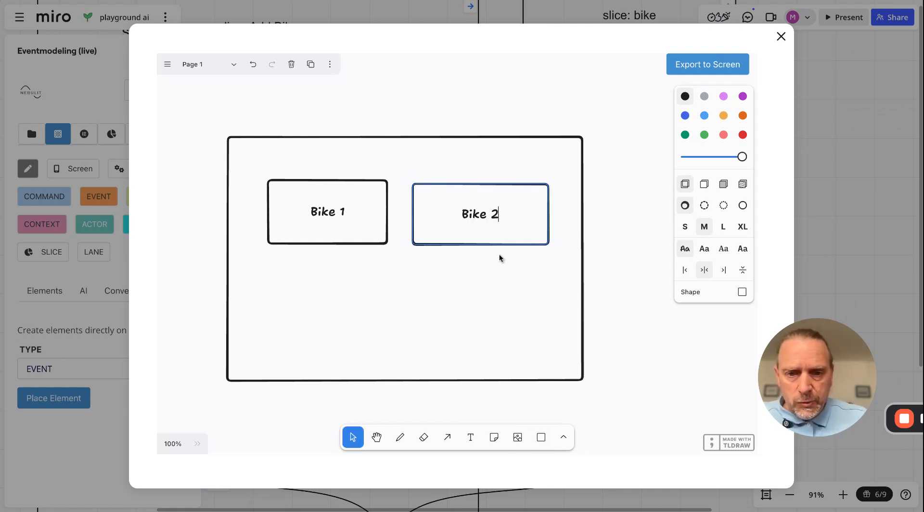
- Draw a small rectangle below the Bike 1 box, label it "rent" and give it a pattern fill
click(541, 437)
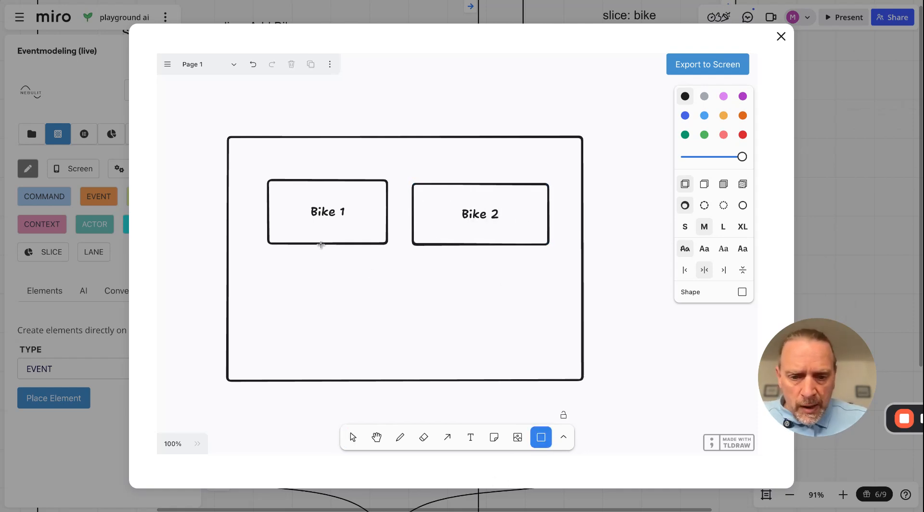
drag(286, 266, 373, 298)
double_click(327, 284)
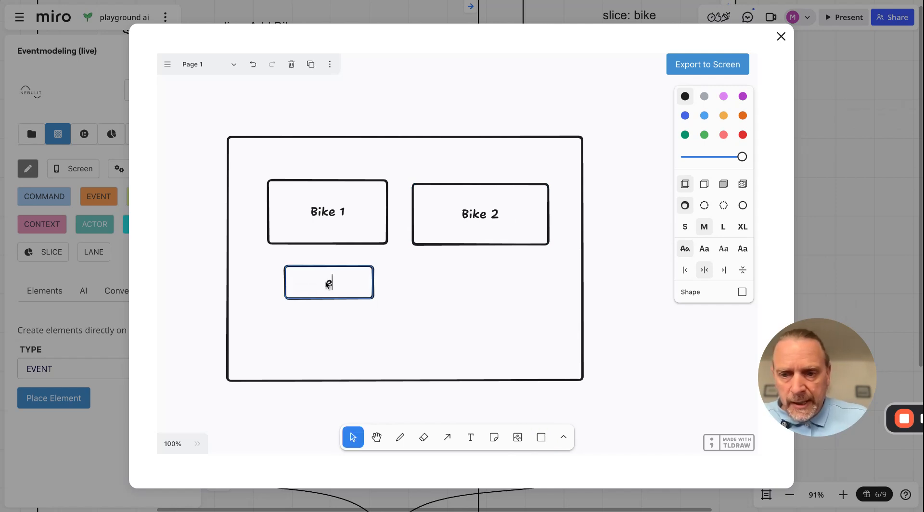
text(rent)
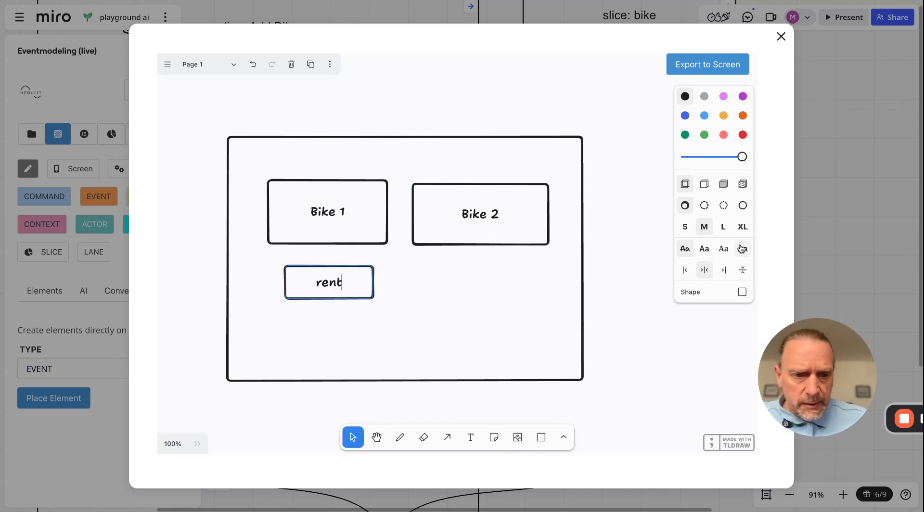
click(747, 189)
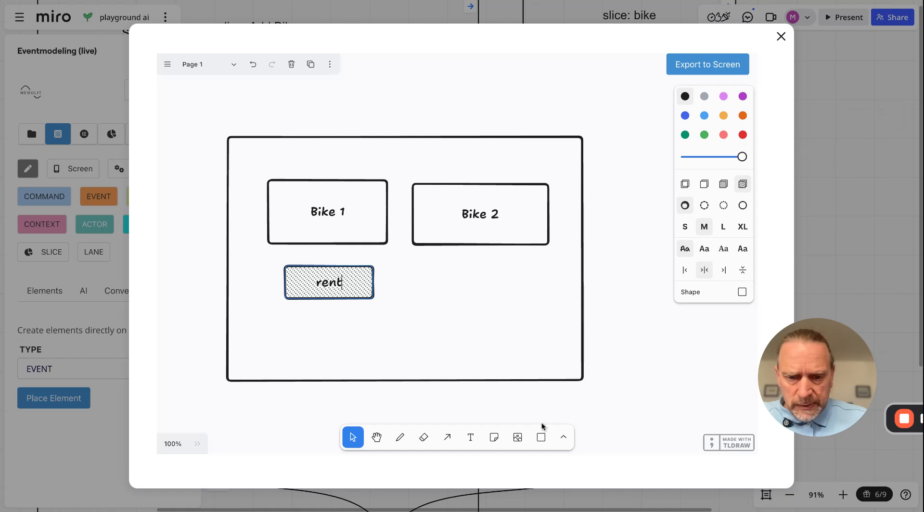
- Draw a matching pattern-filled rectangle below the Bike 2 box and label it "rent"
click(541, 437)
drag(428, 271, 531, 303)
double_click(484, 285)
text(rent)
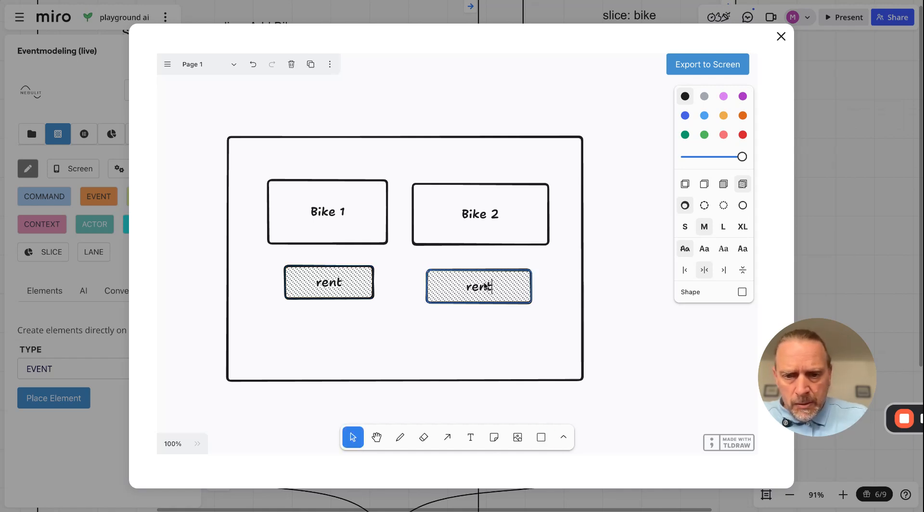
- Move both rent buttons further down in the frame to make room below the bike boxes
click(510, 341)
drag(332, 261, 333, 299)
drag(516, 283, 516, 319)
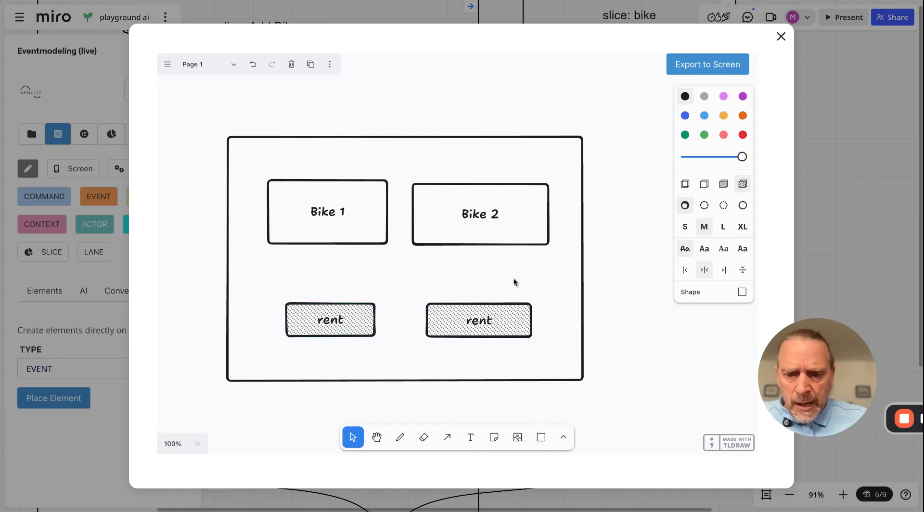
- Draw a wide unfilled input box between the bike boxes and the rent buttons, with the text label "Email" before it
click(541, 438)
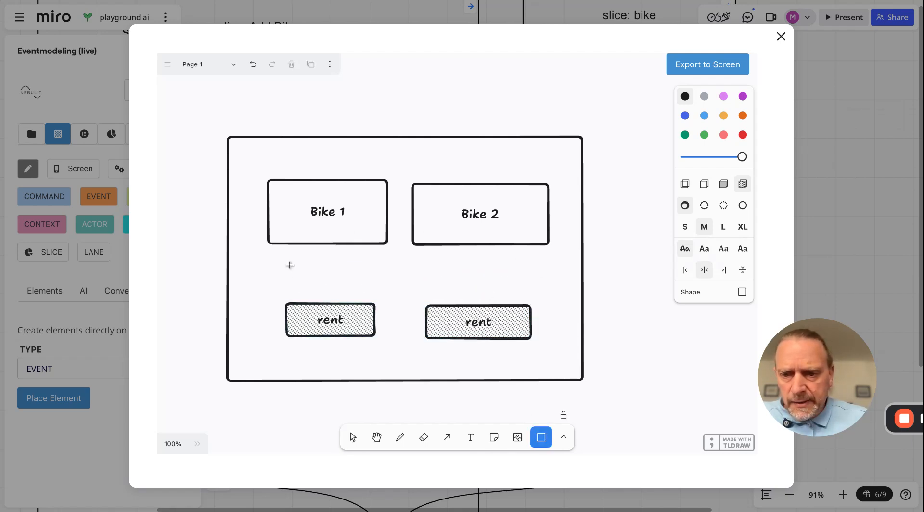
drag(290, 265, 529, 284)
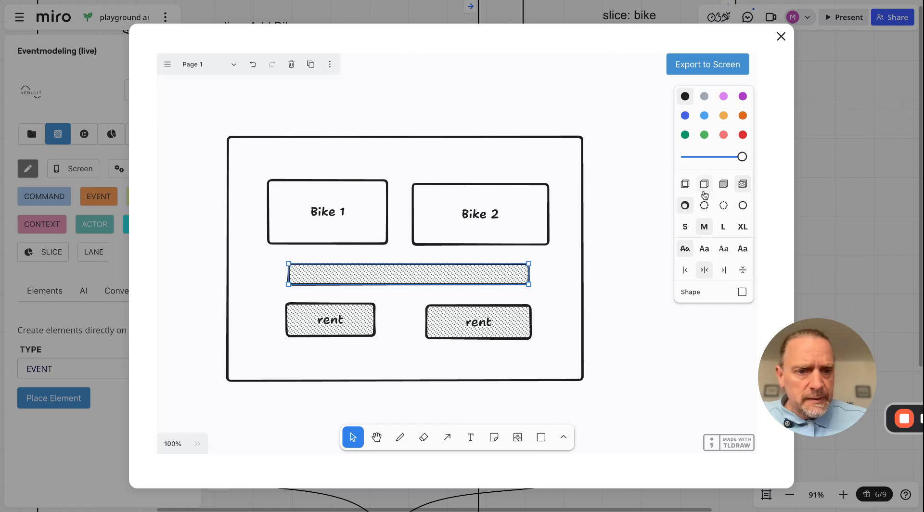
click(685, 184)
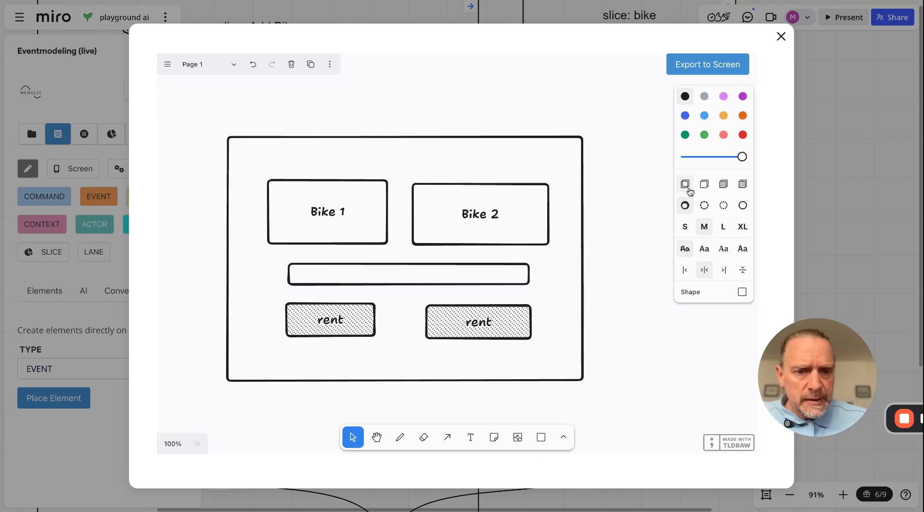
double_click(249, 271)
text(Email)
- Export the finished sketch to the board as a screen and close the sketch editor
click(325, 274)
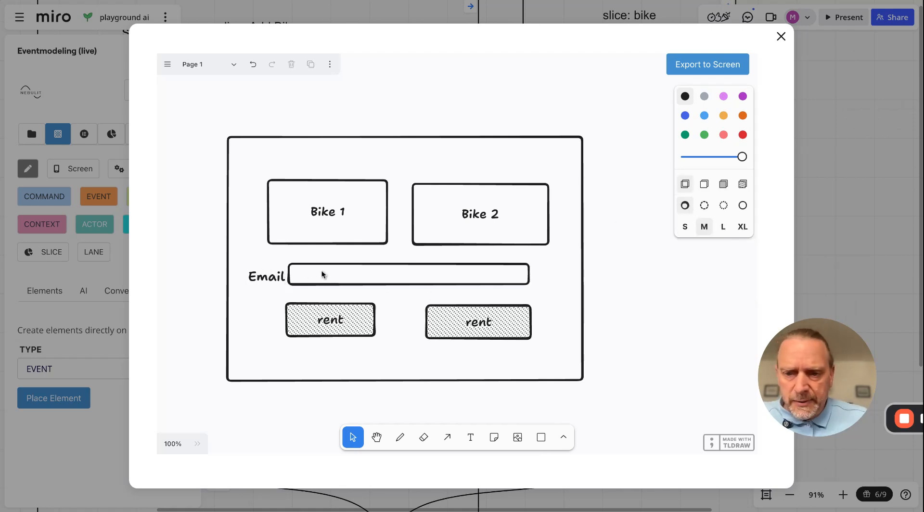
click(322, 274)
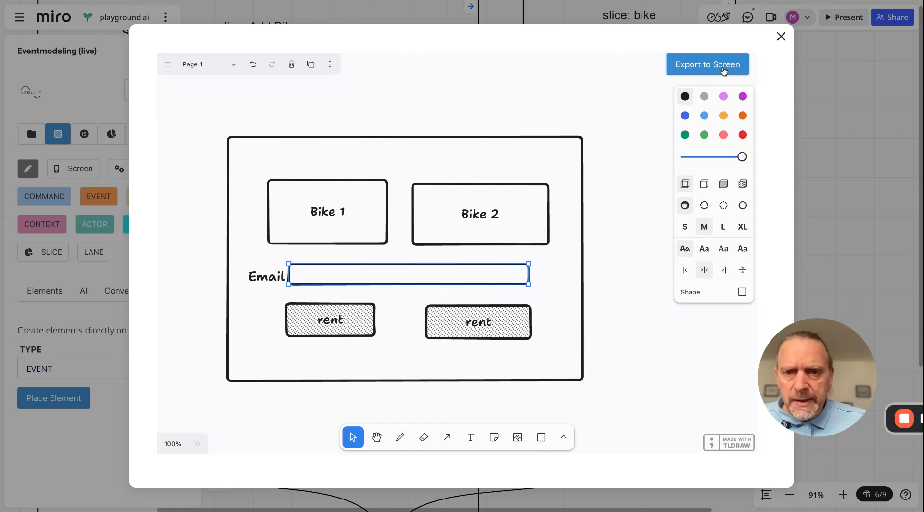
click(780, 37)
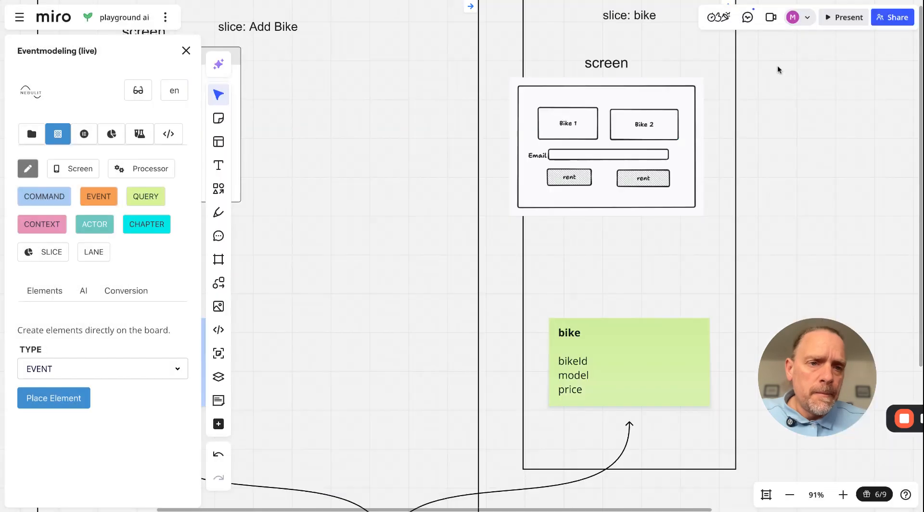
- Connect the green bike note to the sketched screen above it with an arrow pointing to the screen
scroll(636, 273, down, 5)
click(617, 225)
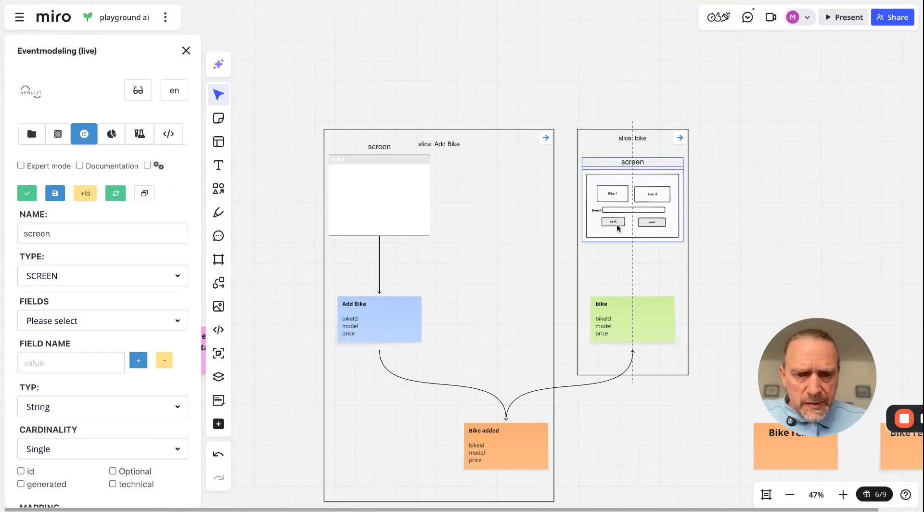
click(629, 328)
drag(633, 241, 636, 296)
scroll(655, 240, up, 6)
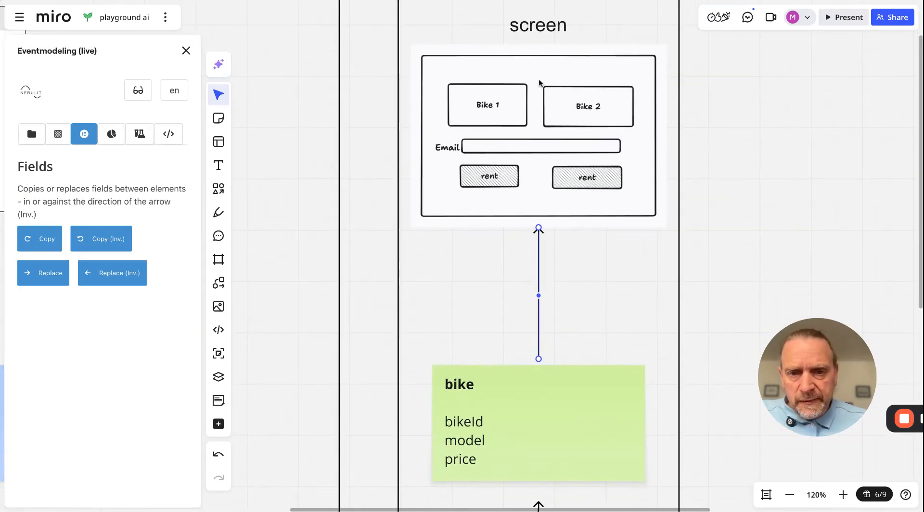
- Add a command note beside the bike slice and name it "Rent Bike"
scroll(510, 82, down, 2)
scroll(516, 87, right, 3)
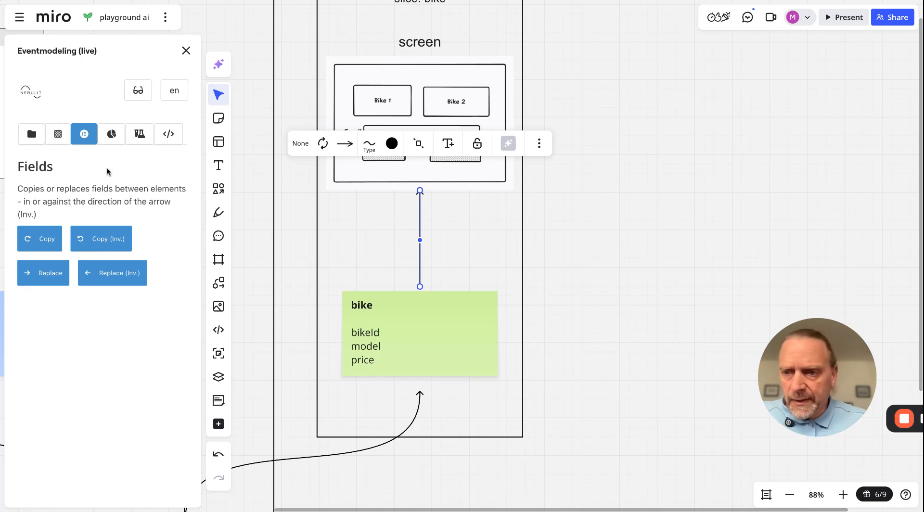
click(53, 135)
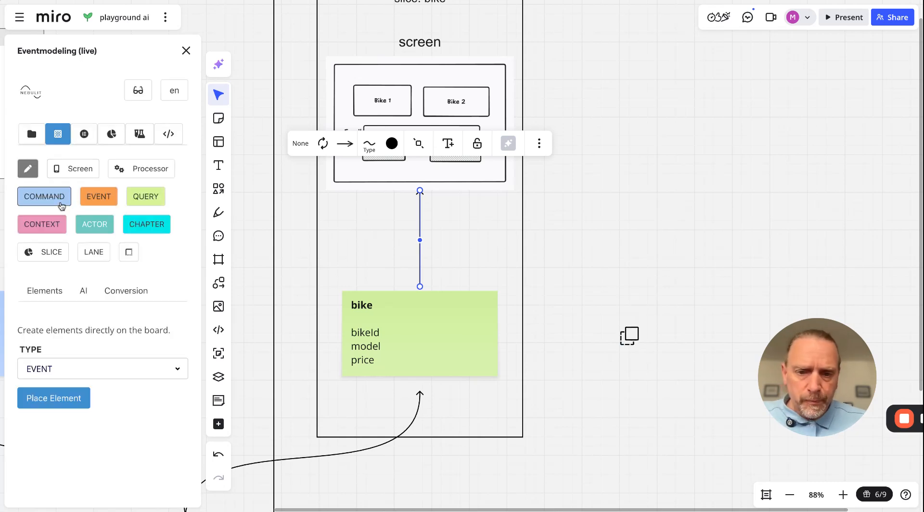
click(62, 206)
double_click(62, 234)
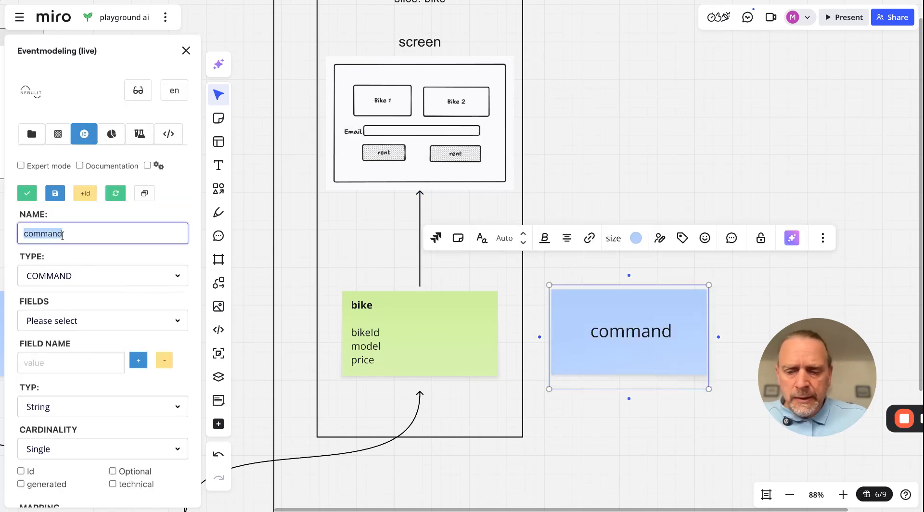
text(Rent Bike)
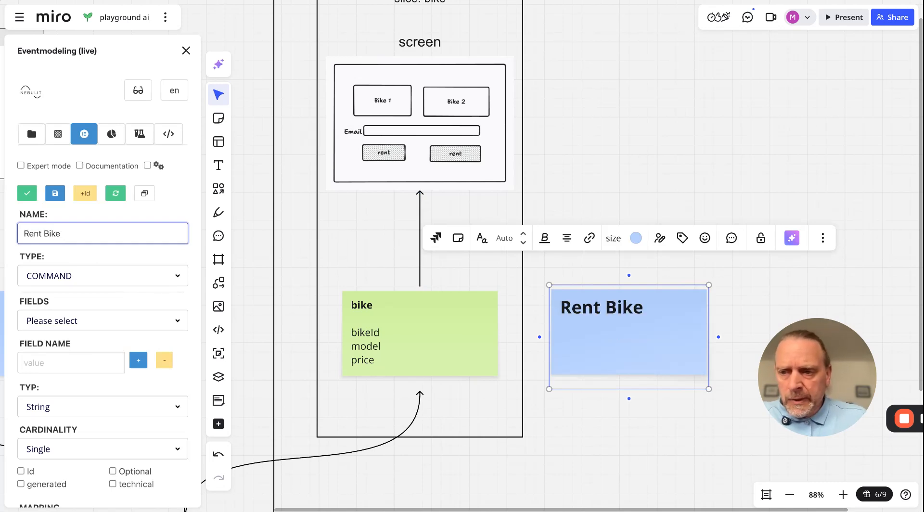
- Add the fields bikeId and price to the Rent Bike command
scroll(87, 422, down, 3)
click(41, 415)
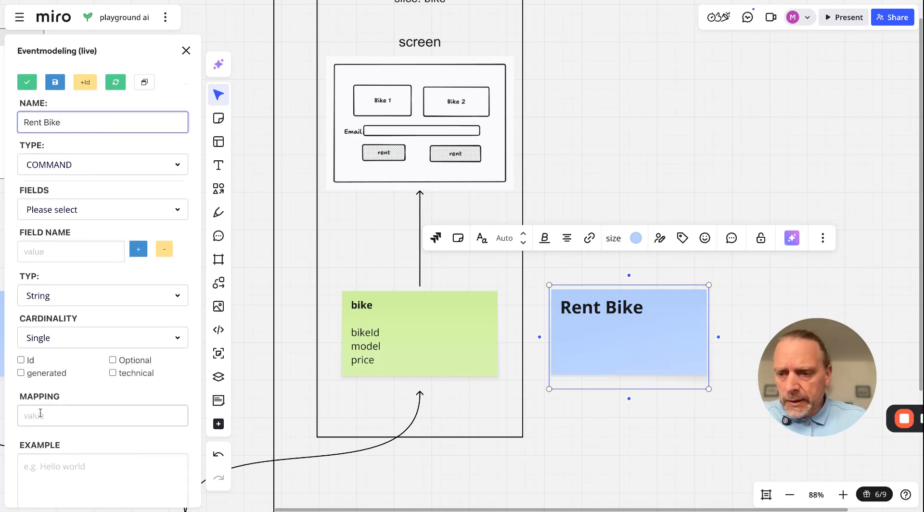
click(43, 247)
text(bikeI)
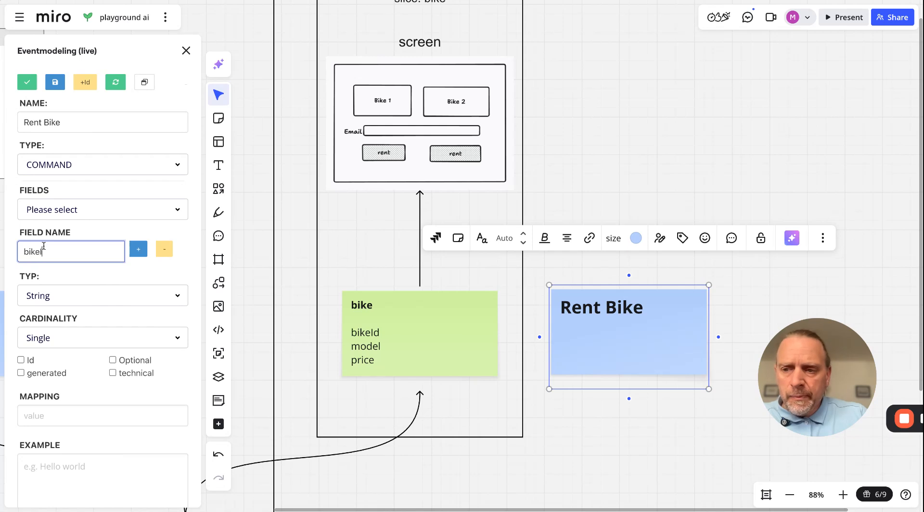
text(d)
key(Return)
text(price)
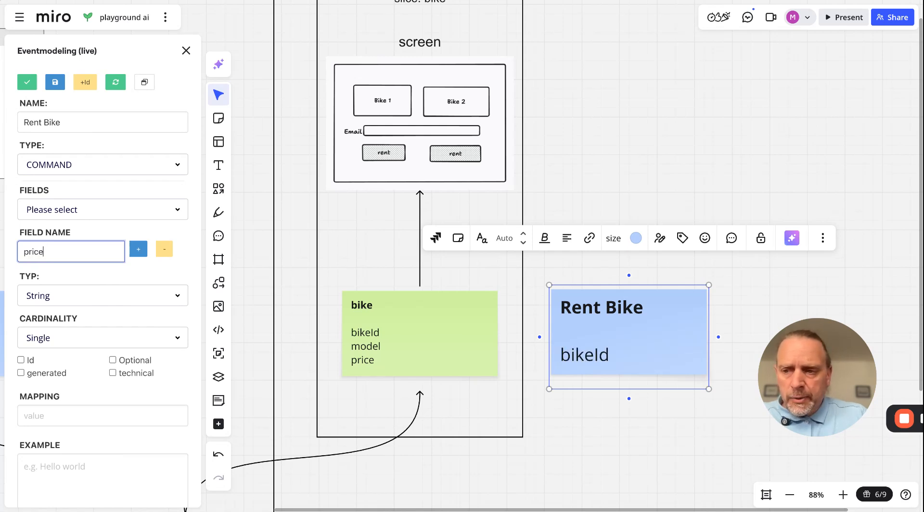
key(Return)
- Shift the Rent Bike command slightly away from the bike slice and connect the sketched screen to it with an arrow
scroll(687, 297, down, 3)
scroll(685, 297, right, 2)
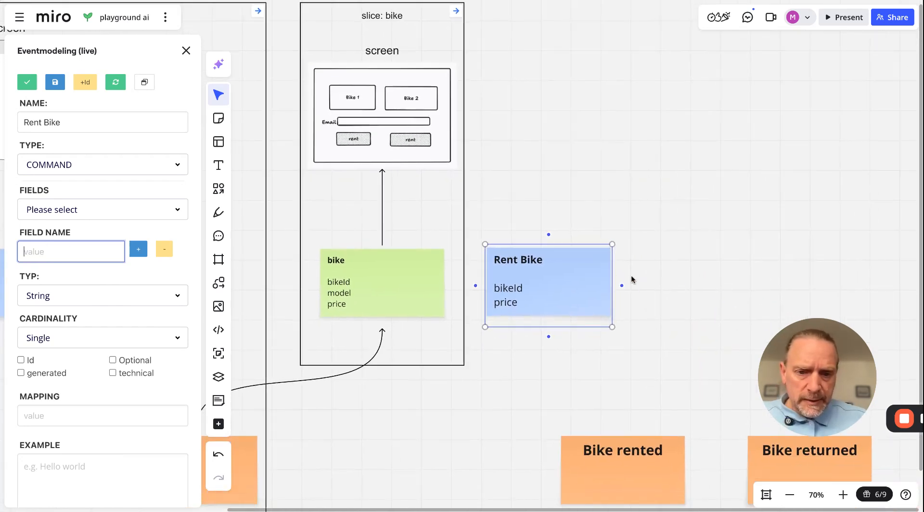
click(631, 275)
drag(552, 275, 558, 275)
click(398, 131)
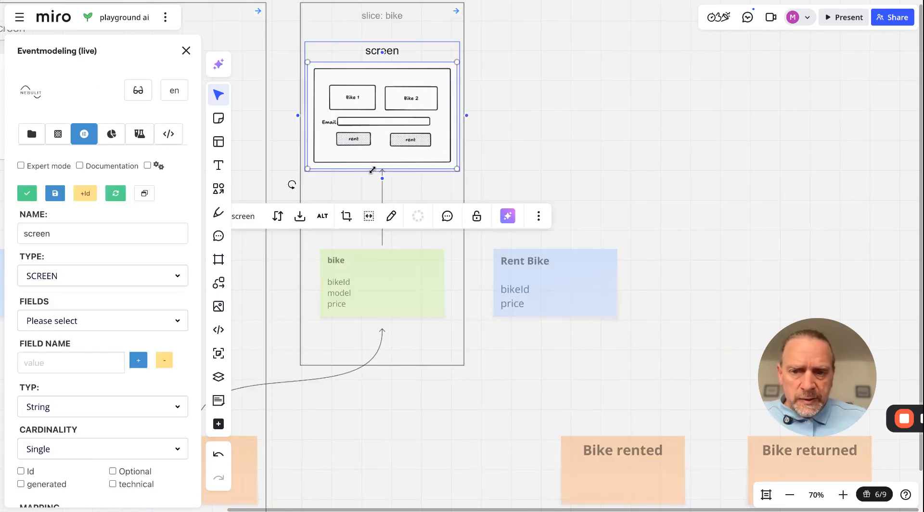
drag(384, 181, 555, 246)
- Connect the Rent Bike command to the Bike rented event with an arrow
click(557, 285)
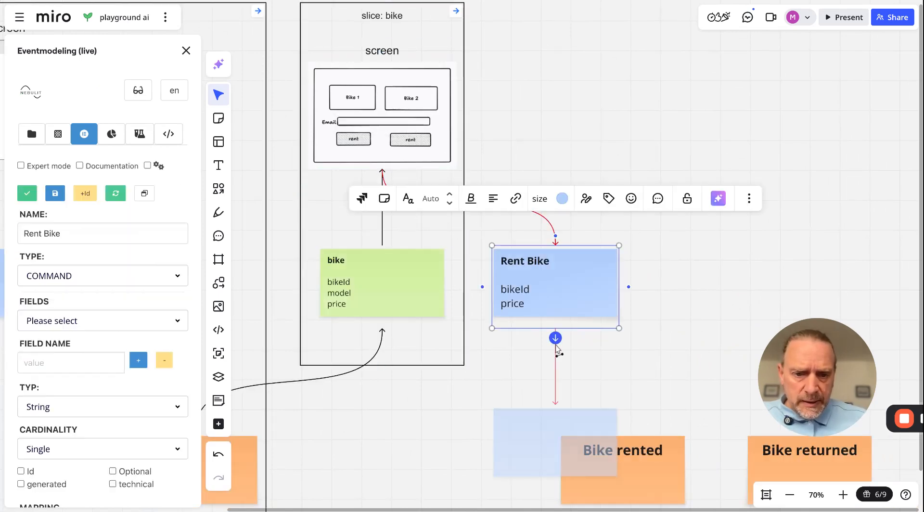
drag(557, 346, 561, 426)
click(646, 333)
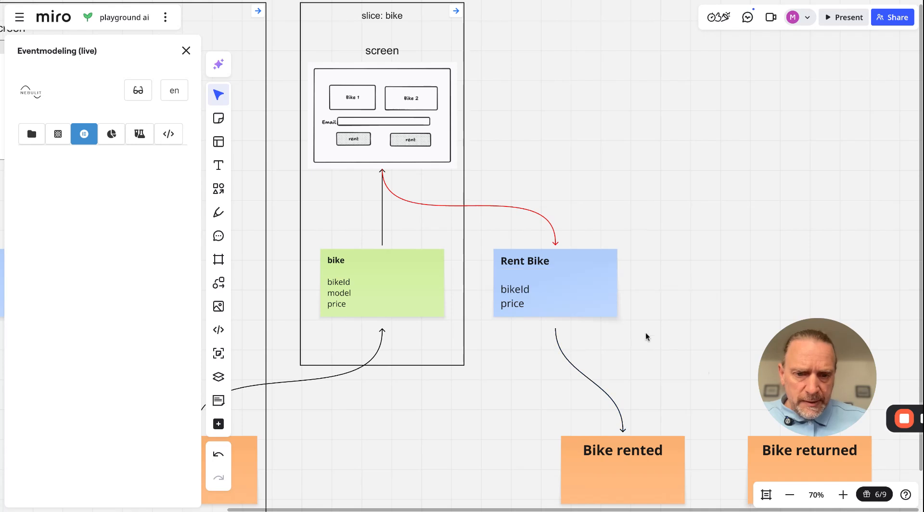
- Copy the fields of the green bike note to the sketched screen along their connecting arrow
scroll(634, 329, down, 3)
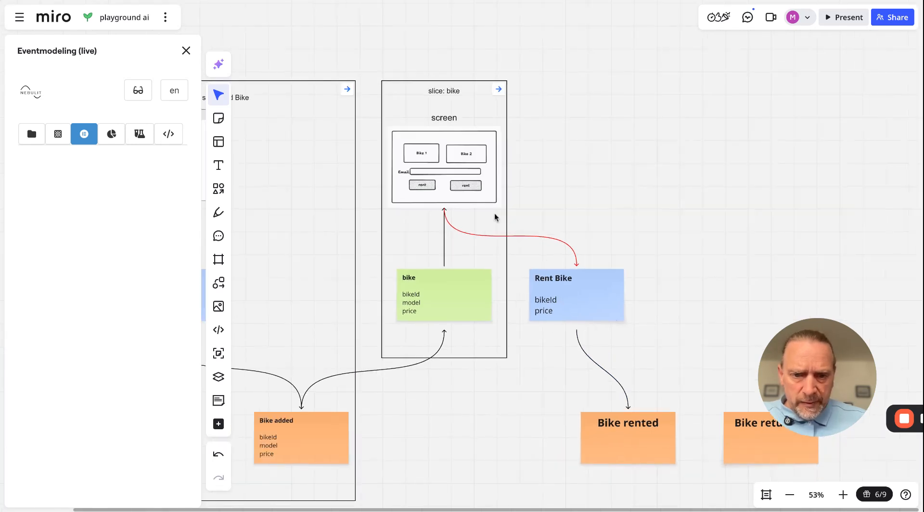
click(455, 172)
click(73, 330)
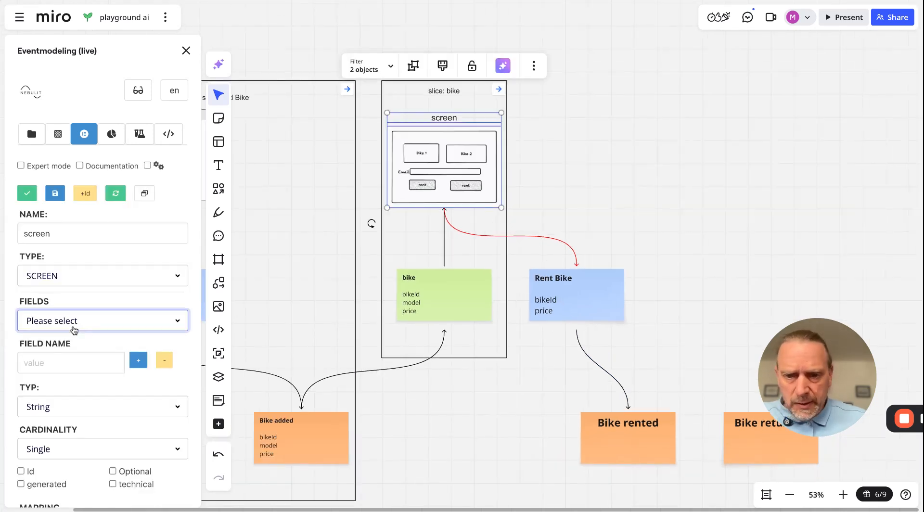
click(442, 251)
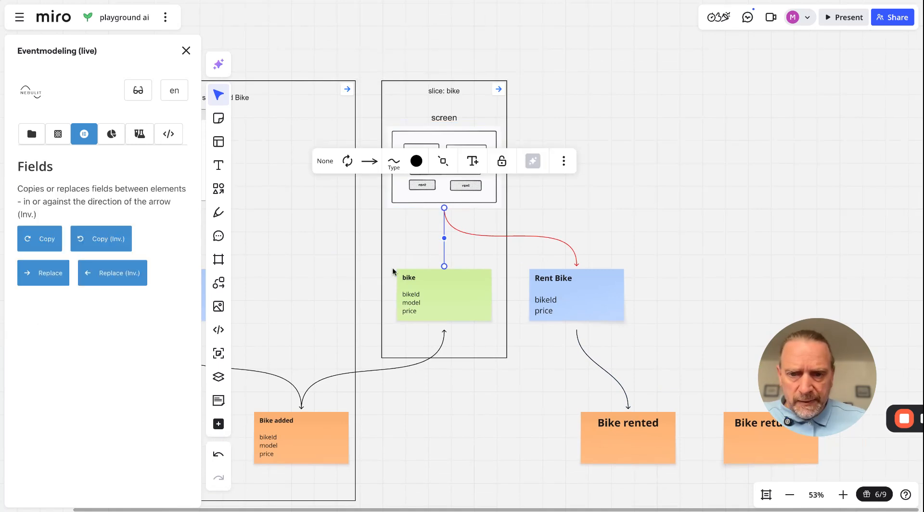
click(35, 247)
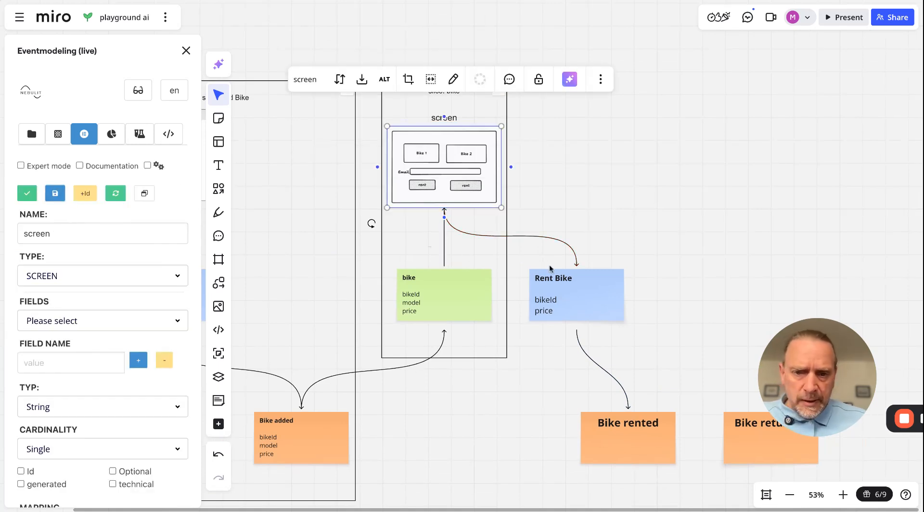
- Copy the Rent Bike command's fields to the Bike rented event along their connecting arrow
scroll(606, 348, down, 1)
click(574, 346)
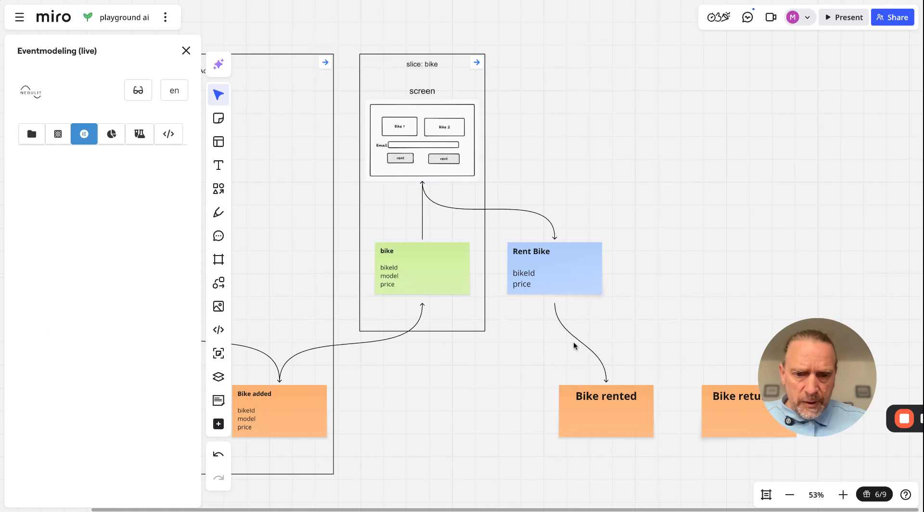
click(578, 342)
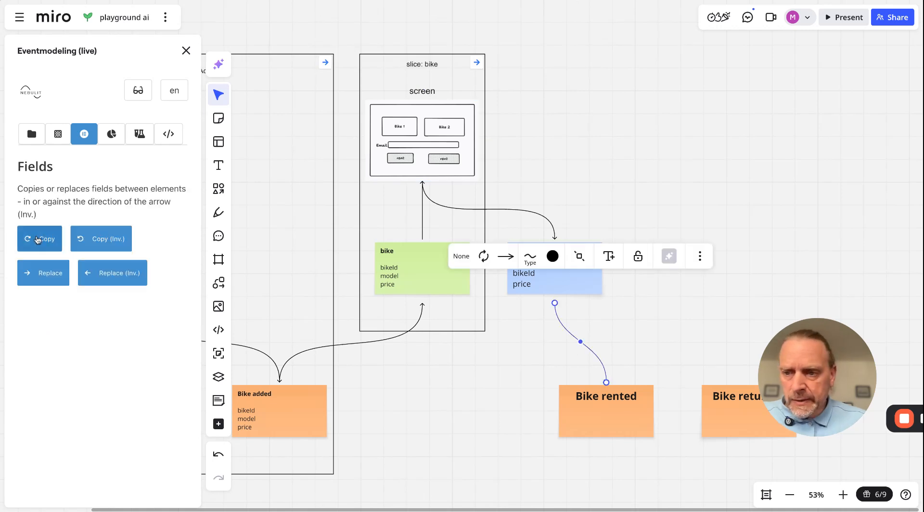
click(39, 239)
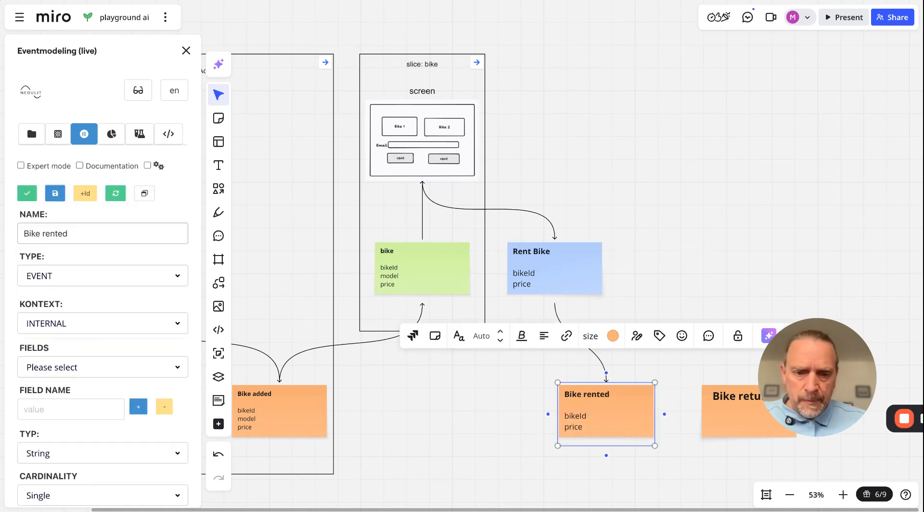
- Create a slice around the Rent Bike command and Bike rented event, and match the heights of all three slices
click(529, 348)
scroll(485, 439, down, 2)
drag(529, 441, 570, 207)
click(111, 134)
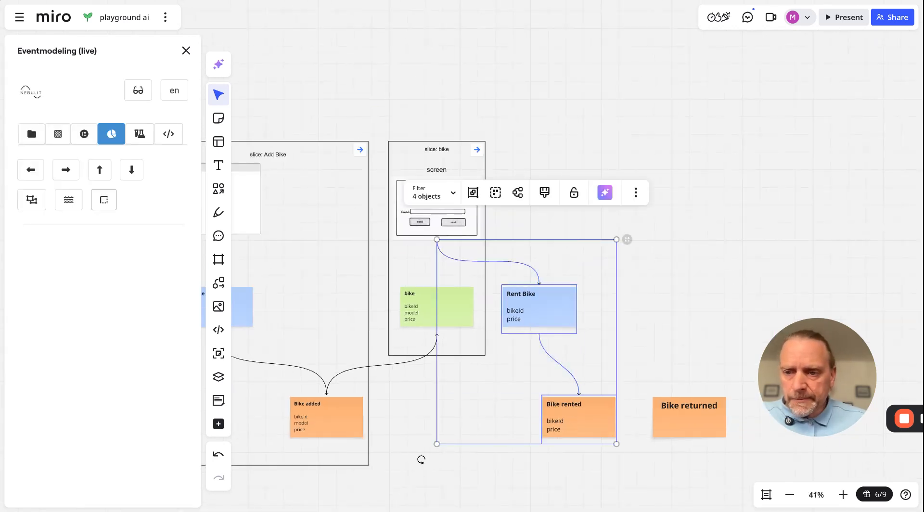
click(104, 200)
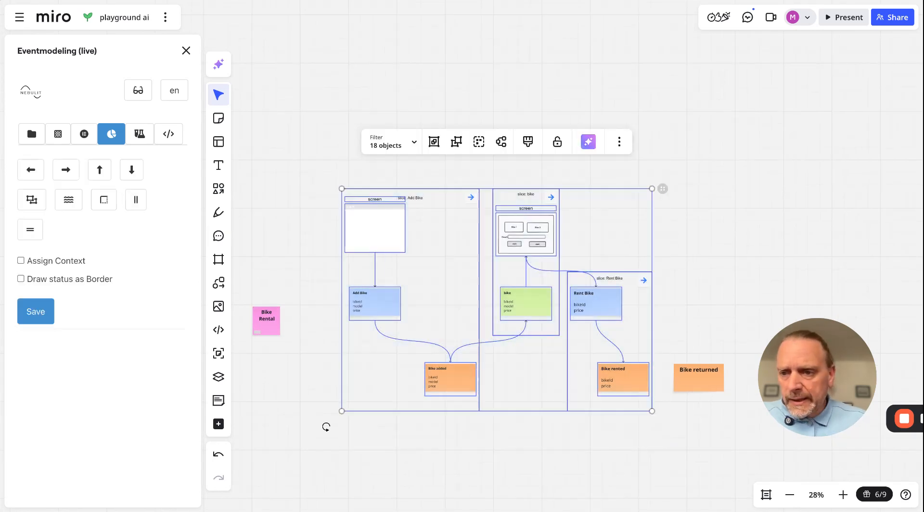
click(30, 229)
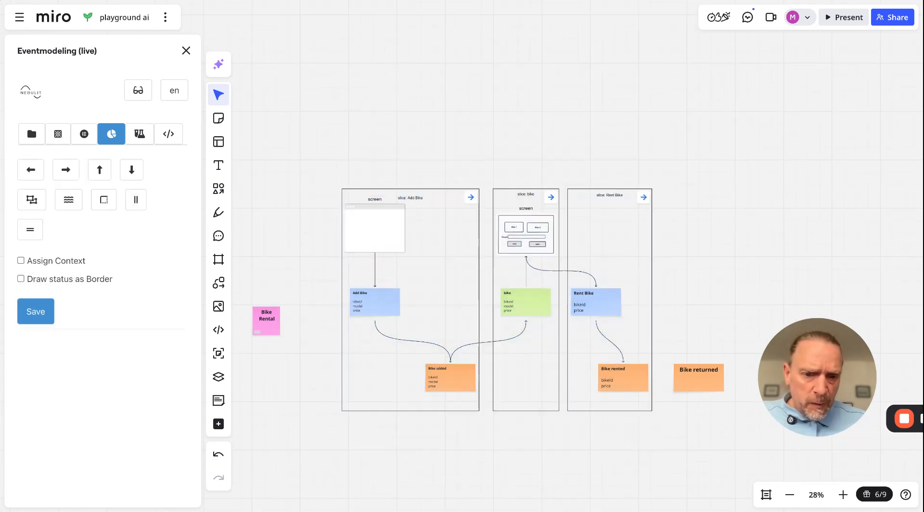
- Ask the event model chat for the Bike Rental context "can I rent a bike twice?" and close it after reading the answer
drag(286, 153, 508, 317)
key(Escape)
click(32, 133)
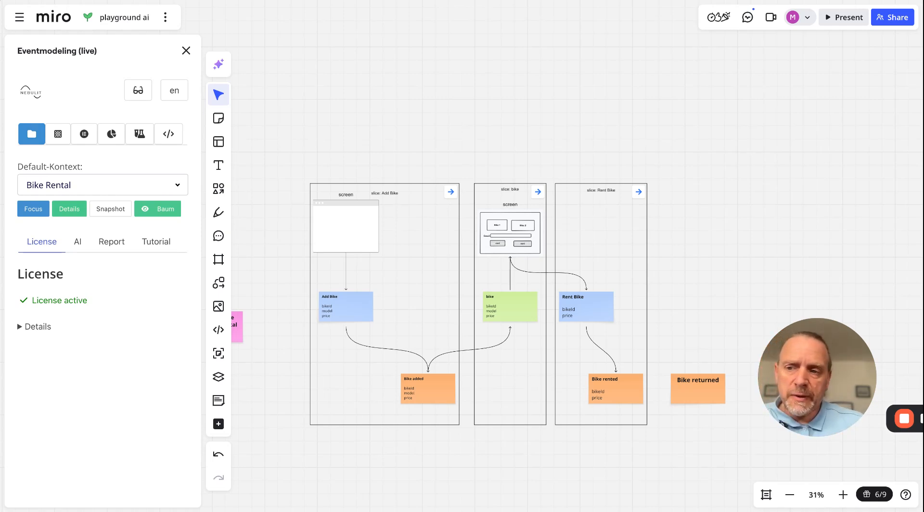
click(70, 209)
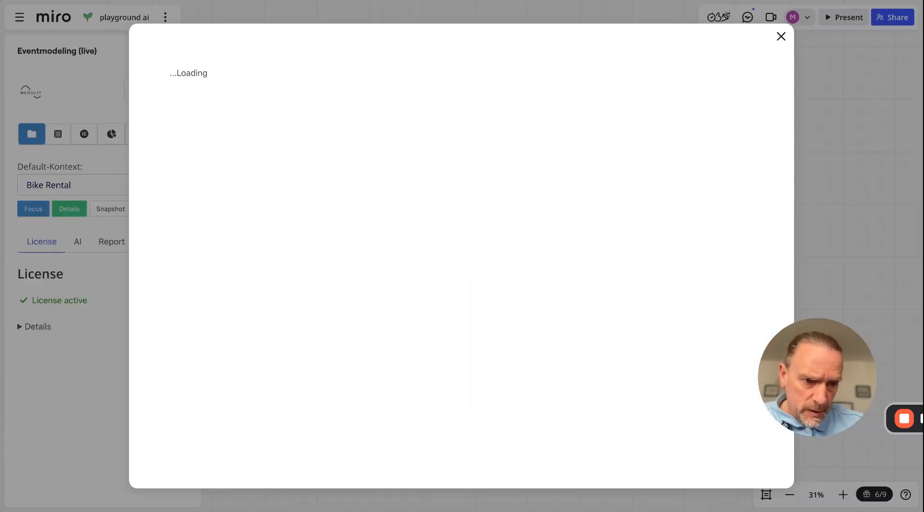
click(248, 78)
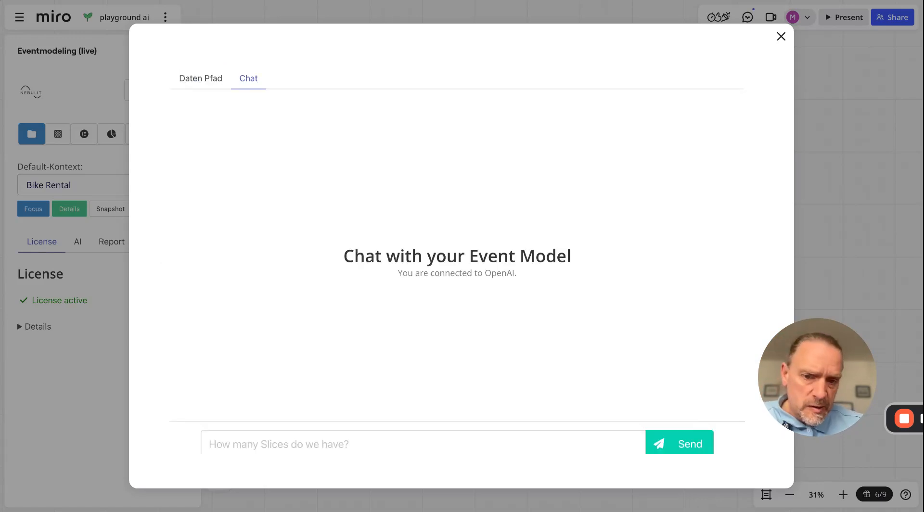
scroll(458, 270, down, 1)
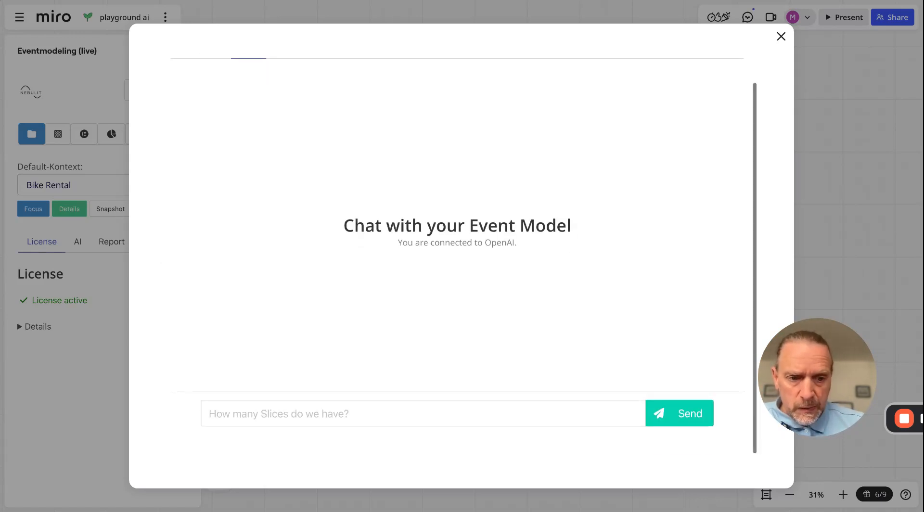
click(422, 413)
text(ca)
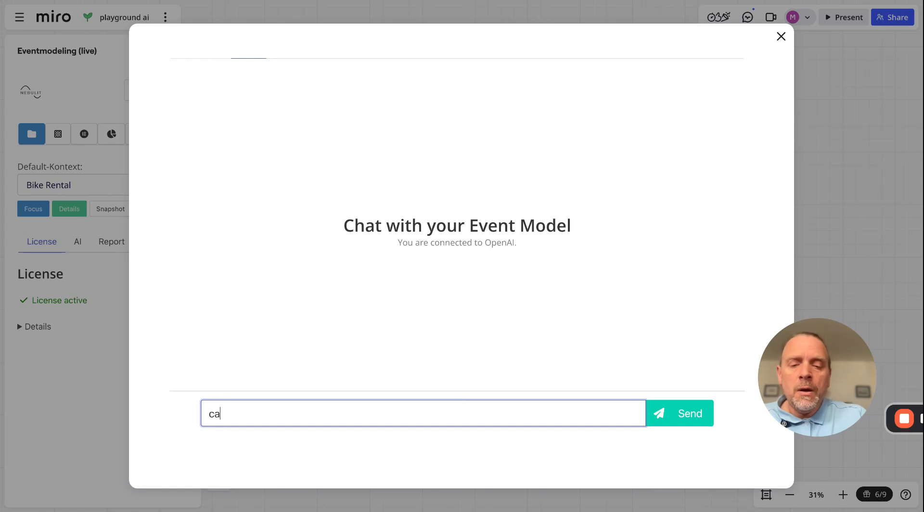
text(n I rent a bike twice?)
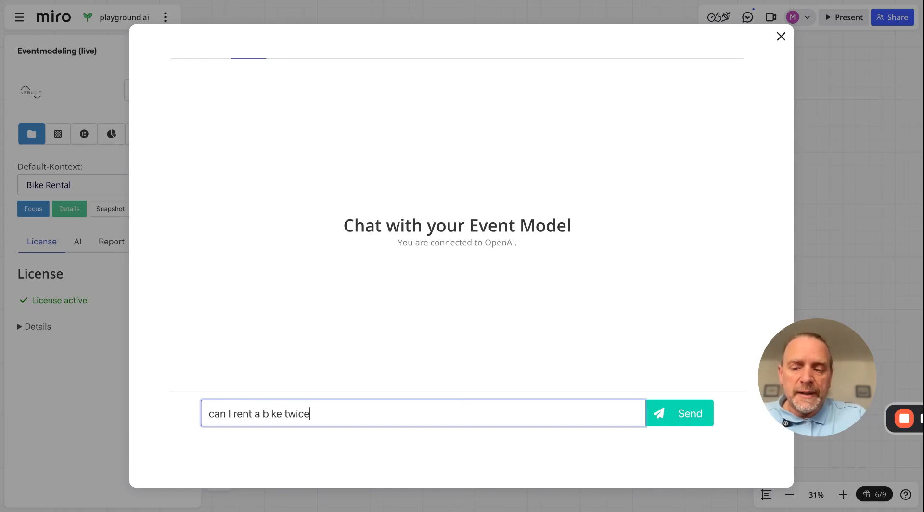
key(Return)
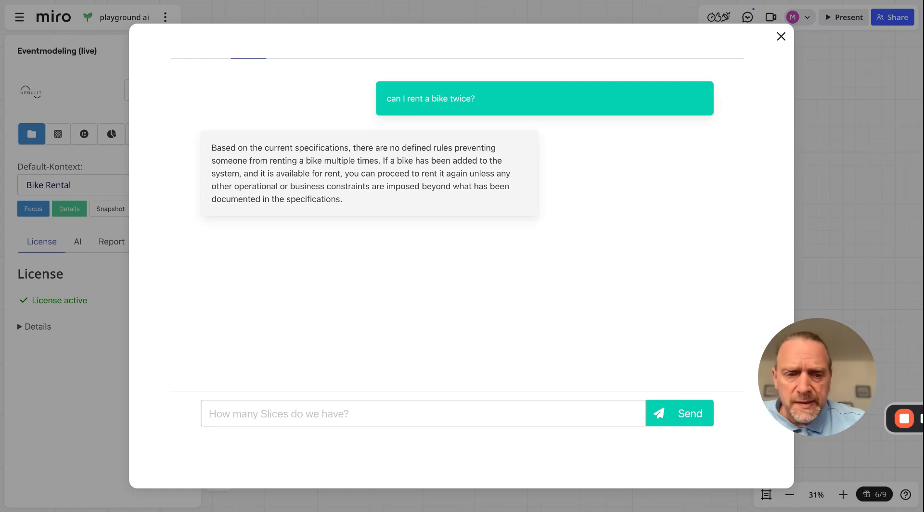
click(781, 37)
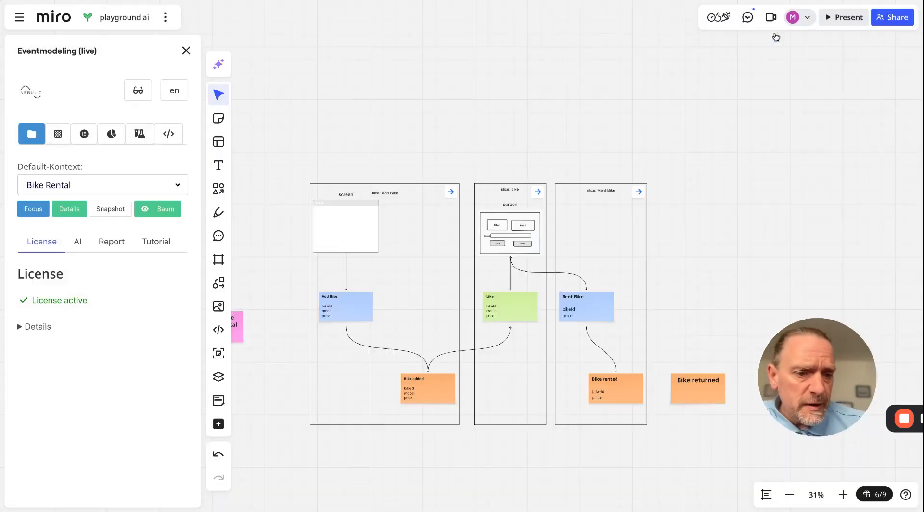
- Start a scenario for the Rent Bike slice with the Bike added and Bike rented events as its Given
scroll(655, 263, down, 5)
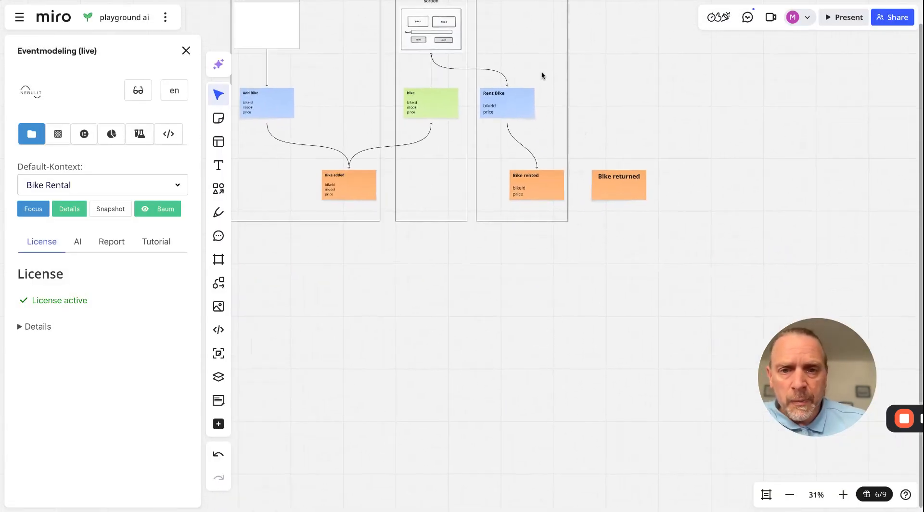
click(542, 76)
click(139, 135)
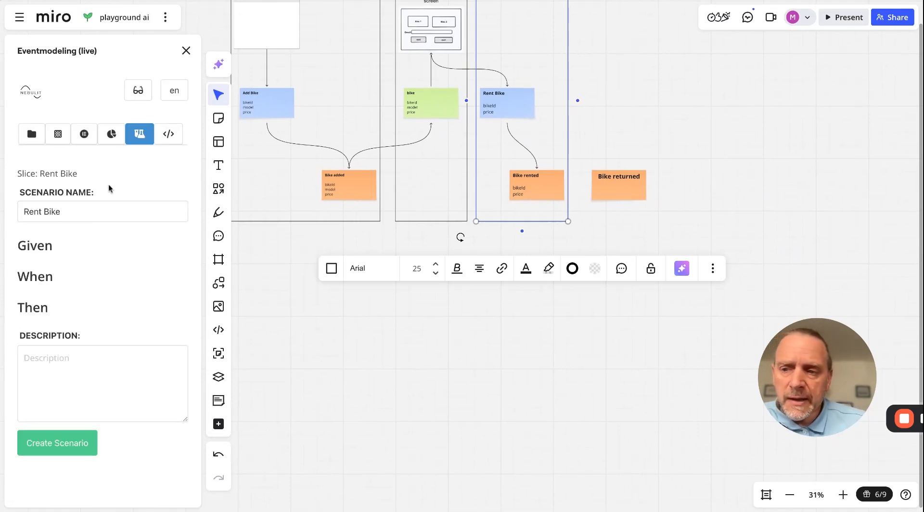
click(47, 255)
click(365, 197)
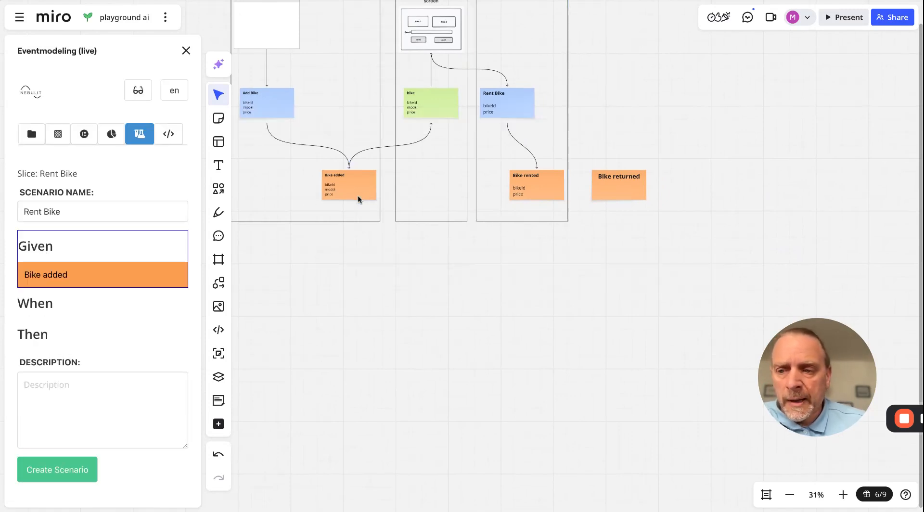
click(524, 197)
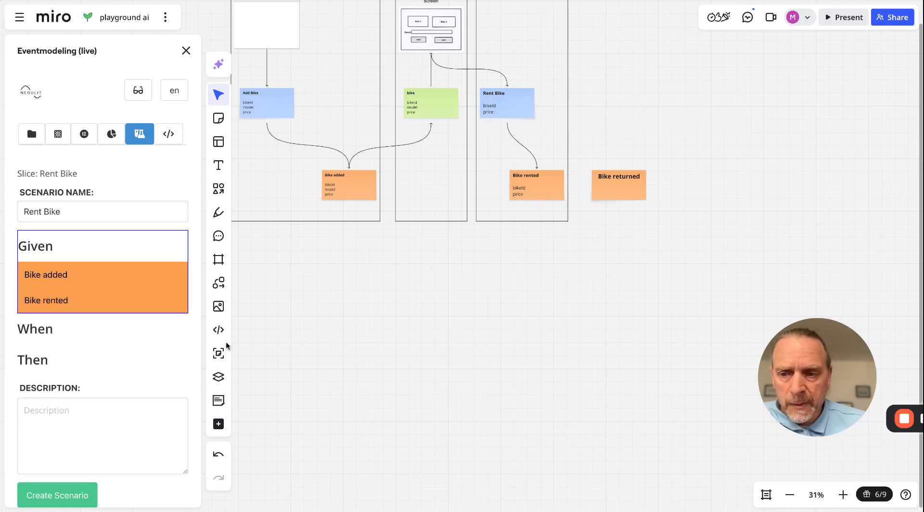
- Set the Rent Bike command as the scenario's When, an expected error as its Then, and create the scenario
click(44, 332)
click(488, 101)
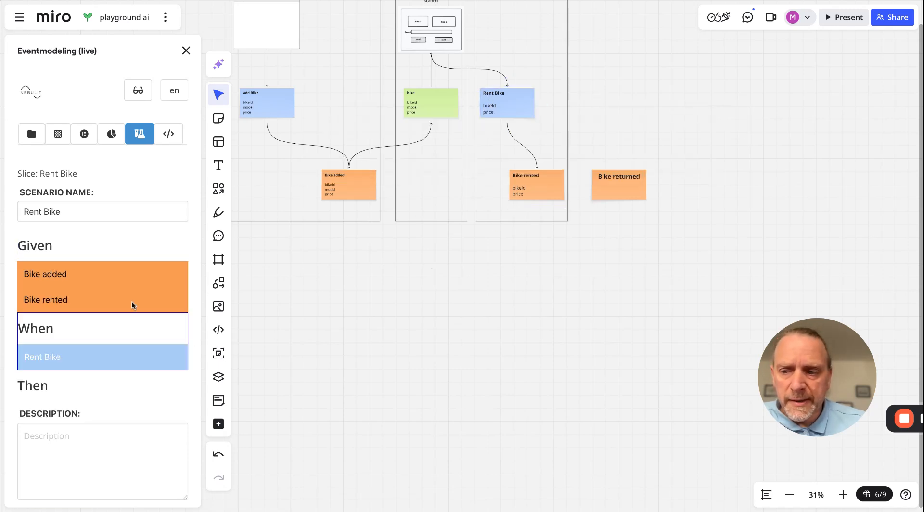
click(25, 385)
scroll(23, 384, down, 2)
click(43, 469)
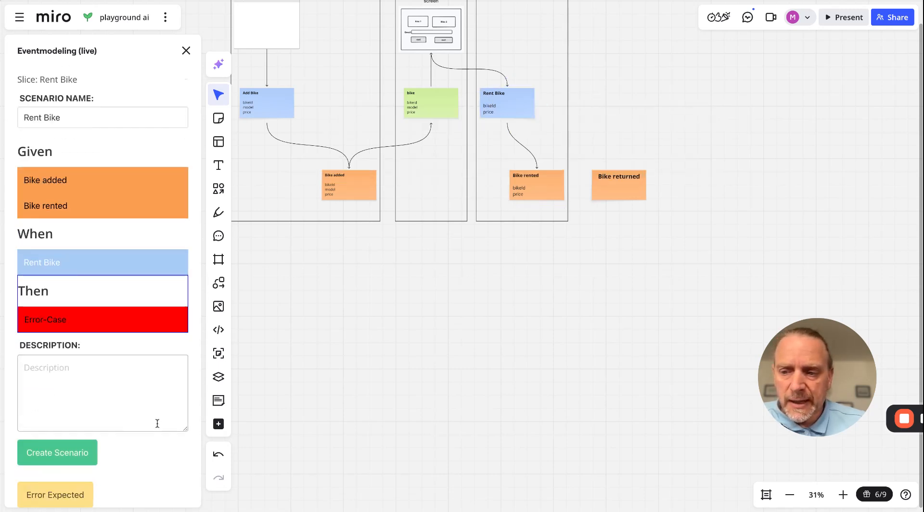
click(42, 452)
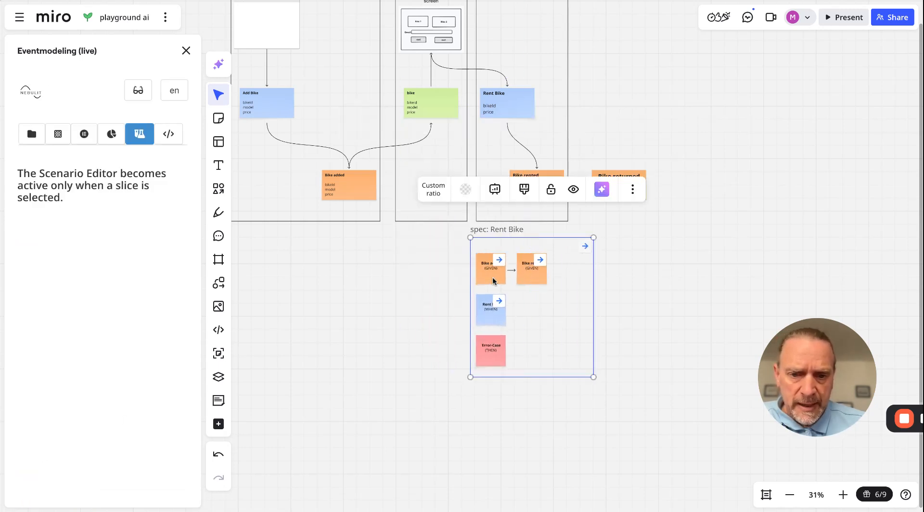
- Set the bikeId example to 1 on the scenario's Bike added (GIVEN) note
click(492, 278)
click(82, 137)
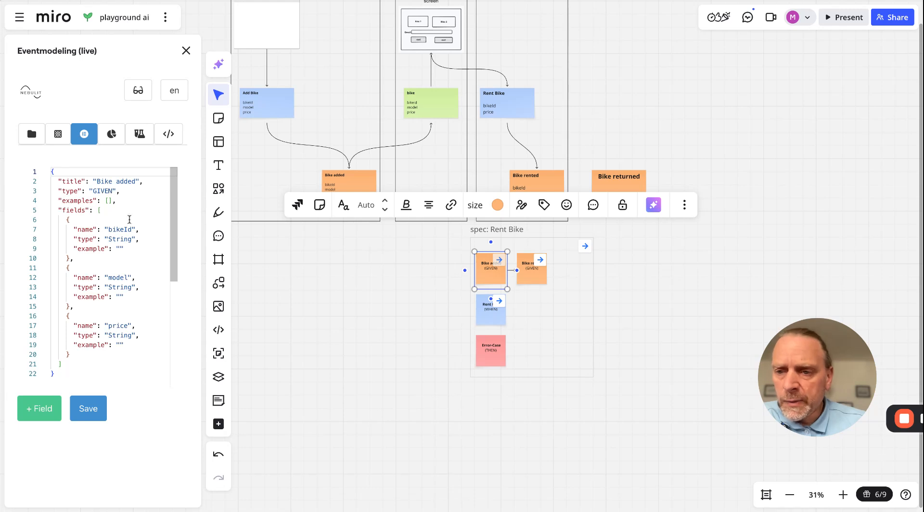
click(121, 249)
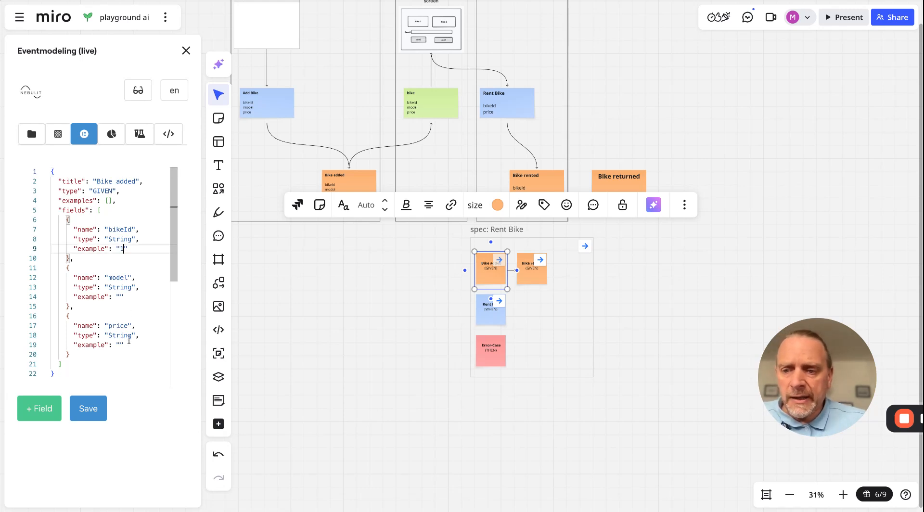
text(1)
- Set the bikeId example to 1 on the scenario's Bike rented (GIVEN) note and save it
scroll(542, 272, up, 5)
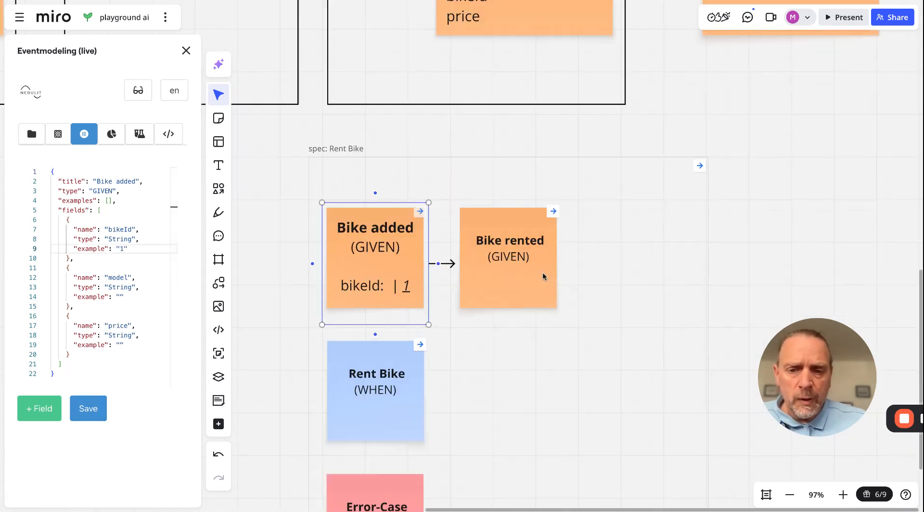
scroll(542, 273, up, 3)
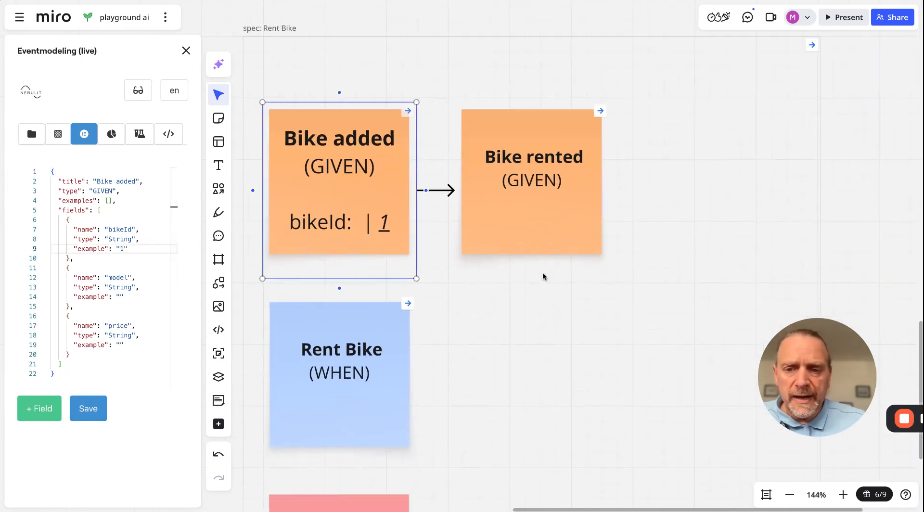
click(538, 221)
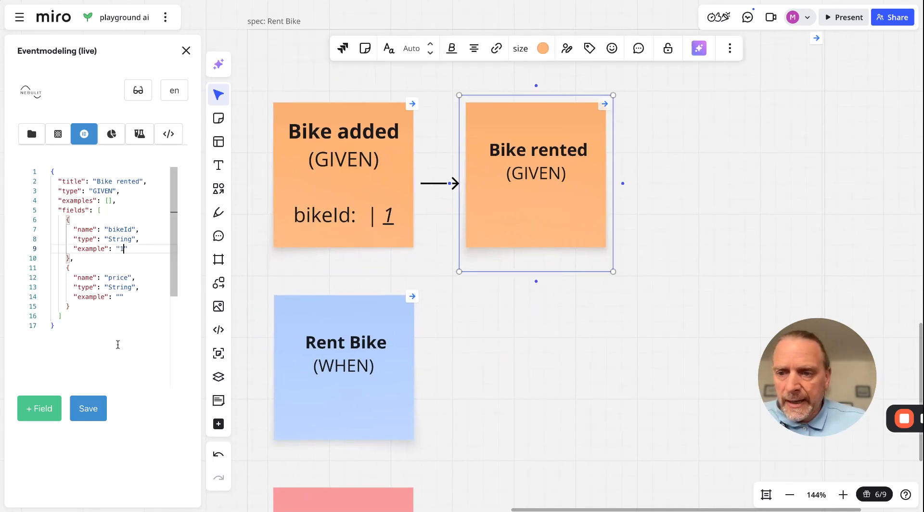
click(88, 408)
- Set the bikeId example to 1 on the scenario's Rent Bike (WHEN) note and save it
scroll(504, 294, down, 2)
click(418, 321)
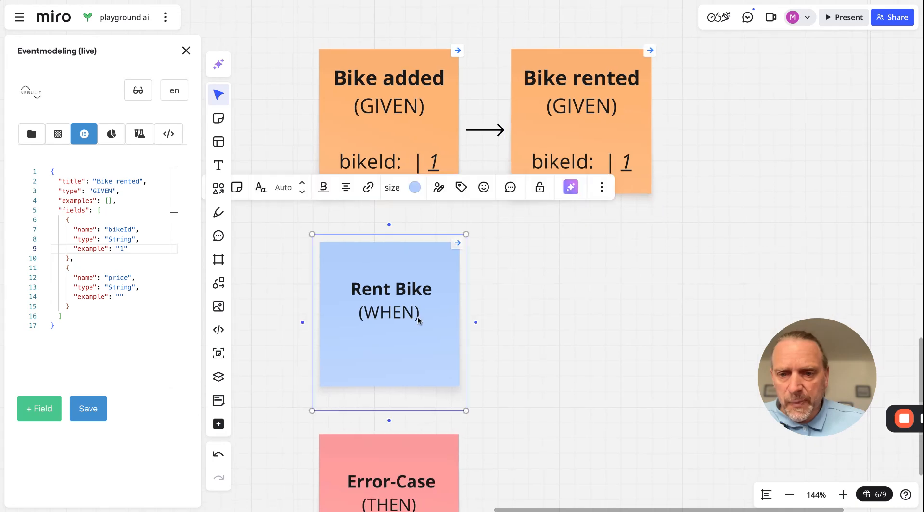
click(120, 250)
text(1)
click(88, 408)
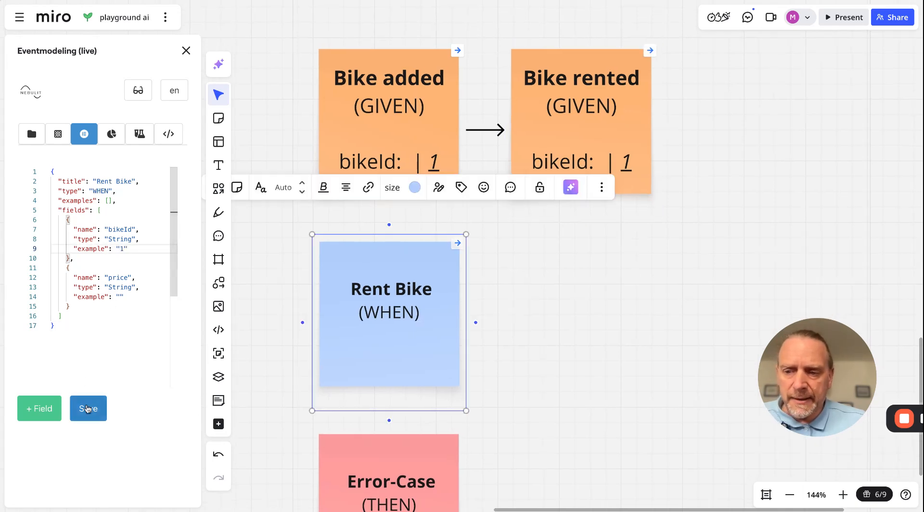
- Ask the event model chat "can I rent a bike twice?" again with the scenario in place, and close it after reading the answer
scroll(551, 320, down, 5)
scroll(531, 343, down, 5)
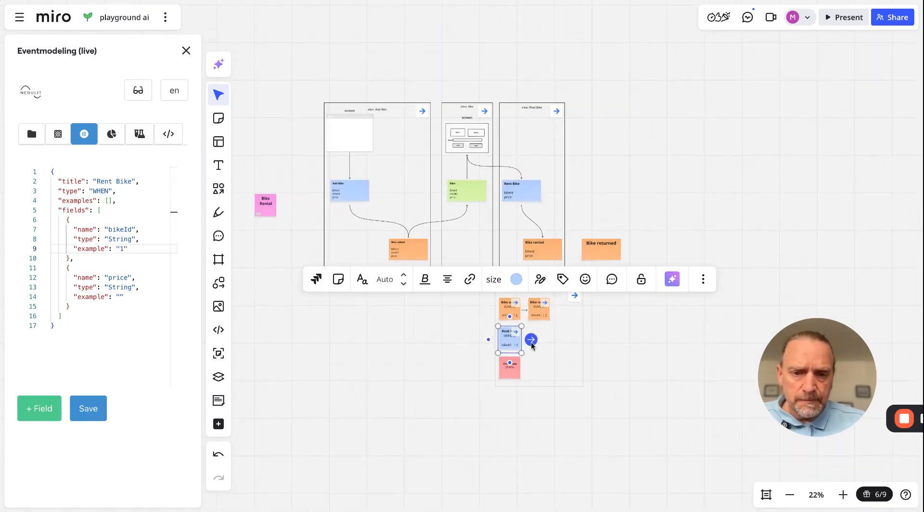
click(378, 346)
click(40, 135)
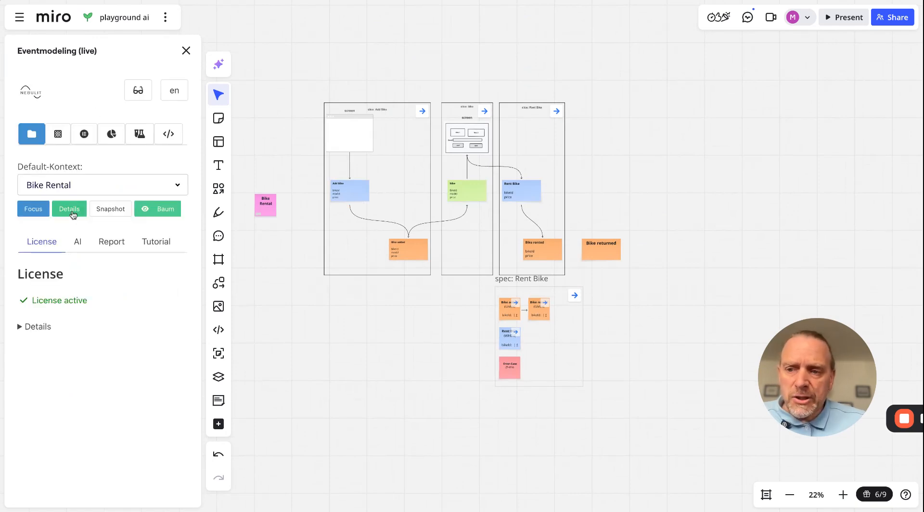
click(158, 209)
click(260, 89)
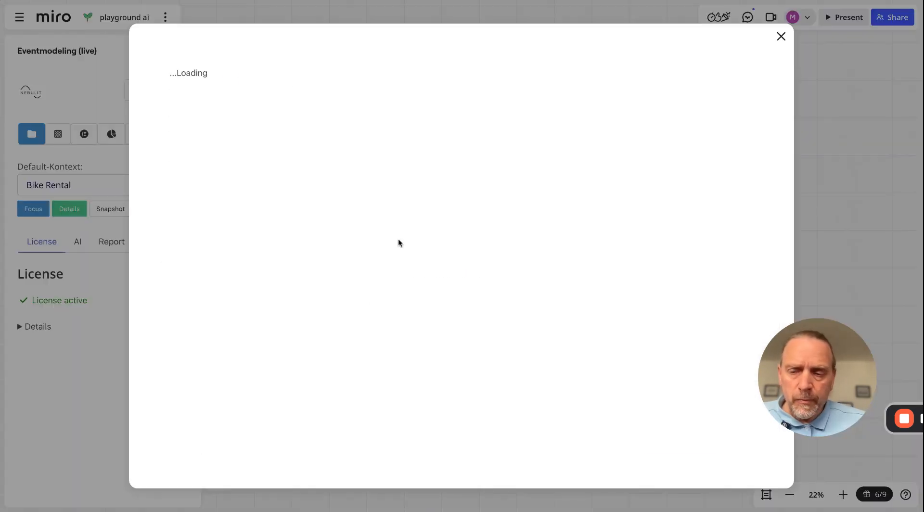
click(312, 446)
text(can I rent a )
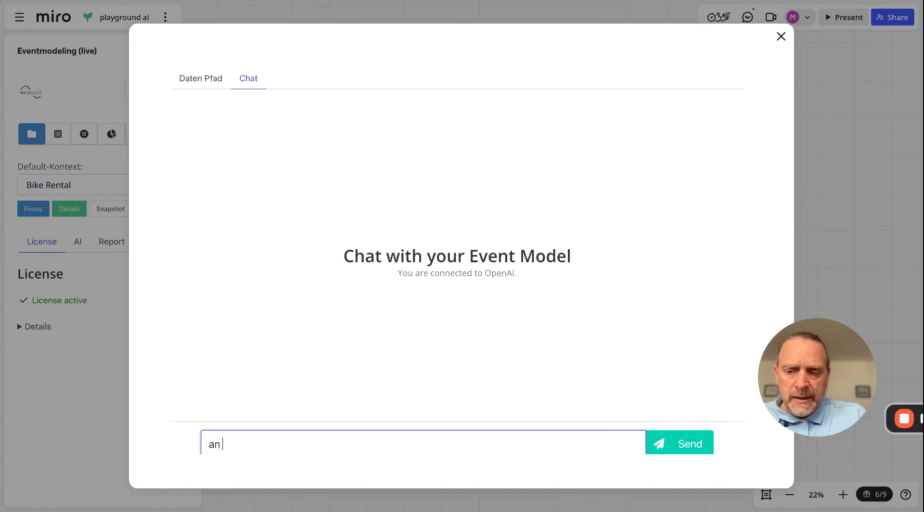
text(bike twice?)
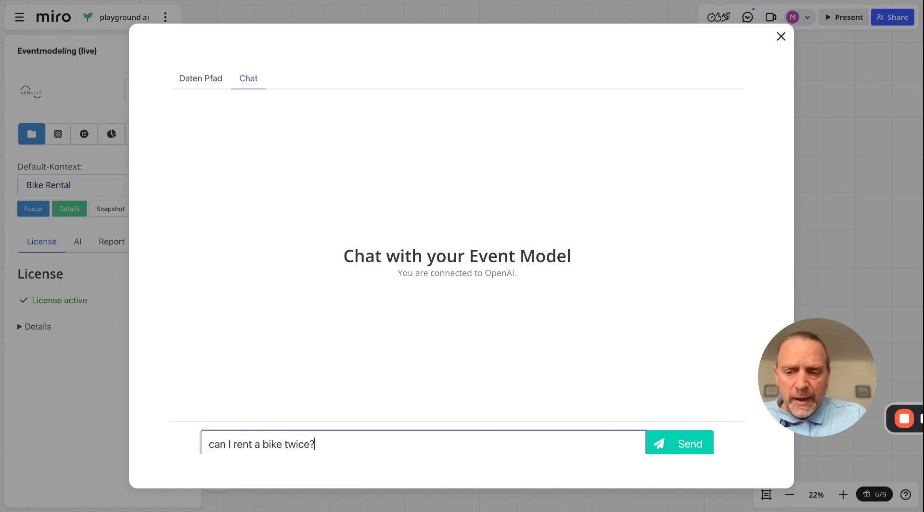
key(Return)
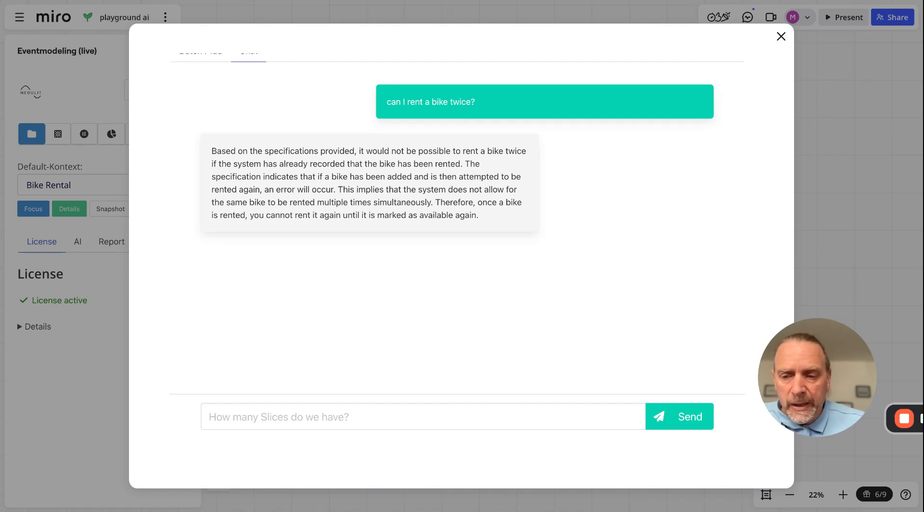
click(781, 36)
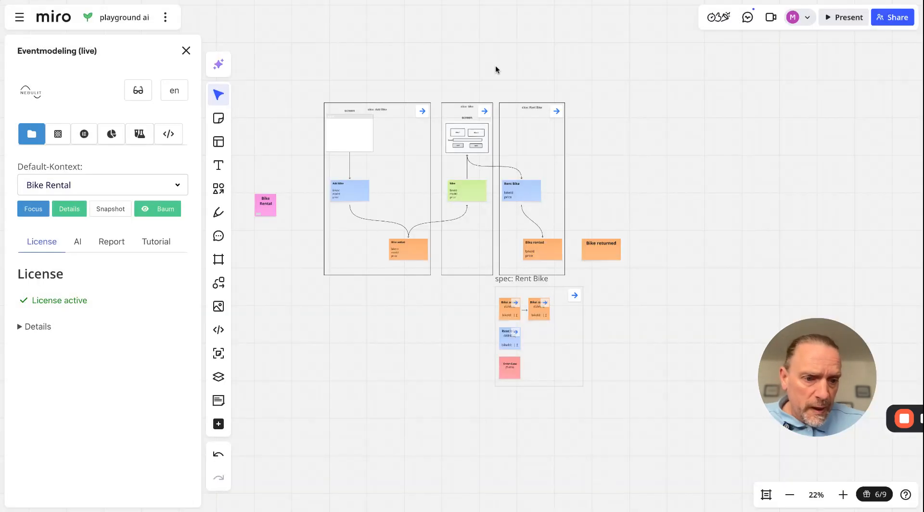
- Reset the plugin's OpenAI token and switch its AI settings to local AI
click(77, 247)
scroll(65, 357, down, 1)
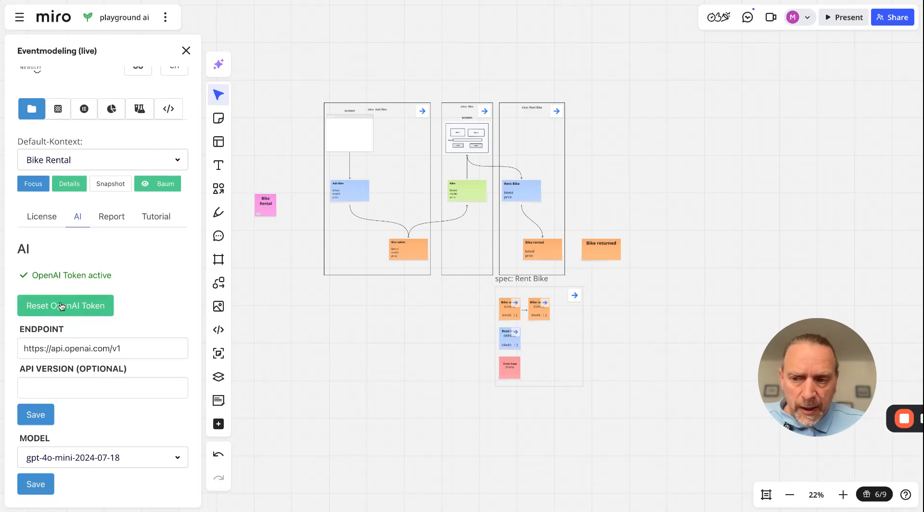
click(61, 305)
click(20, 301)
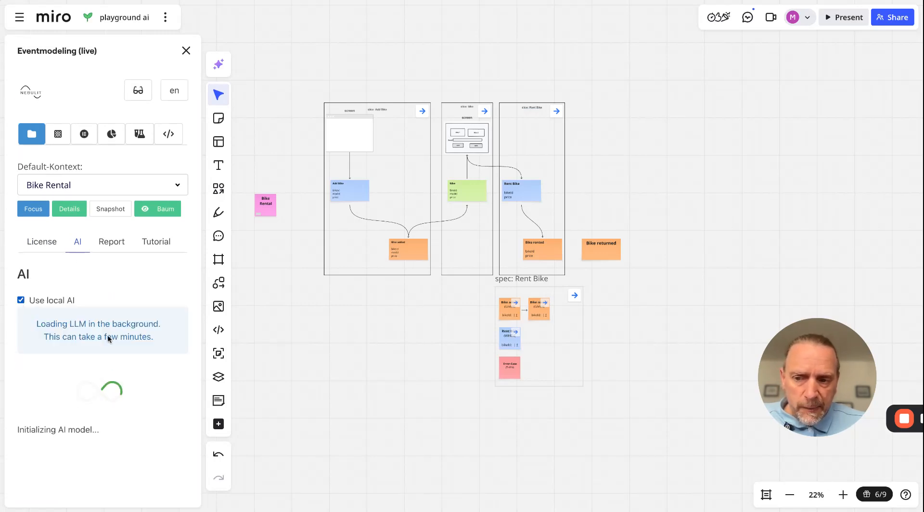